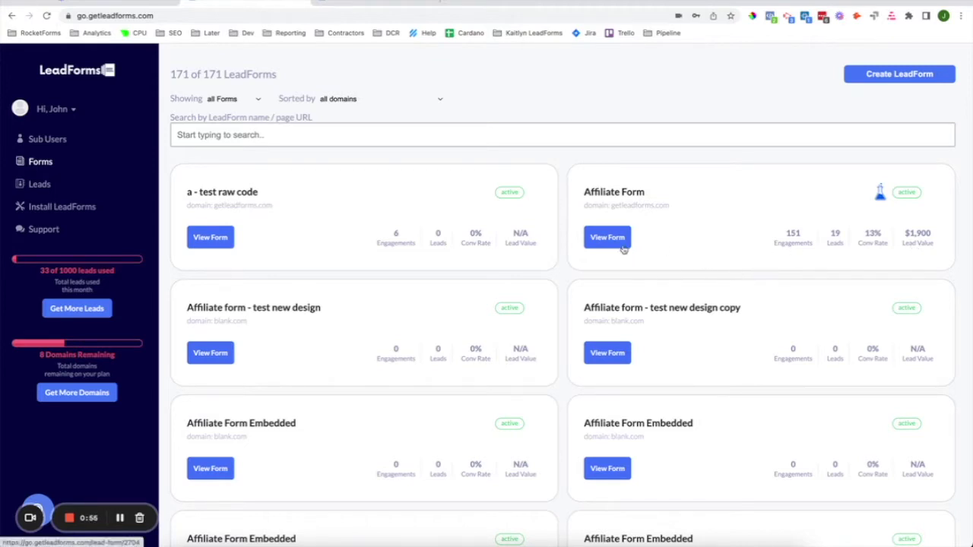
Create a new LeadForm from the Web Design Template - Embedded template.
left_click(871, 80)
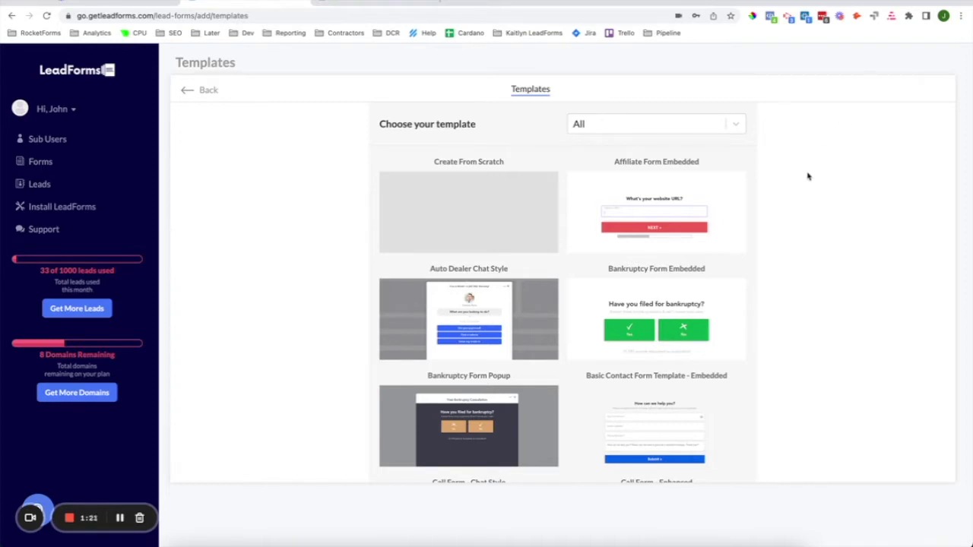
mouse_move(688, 315)
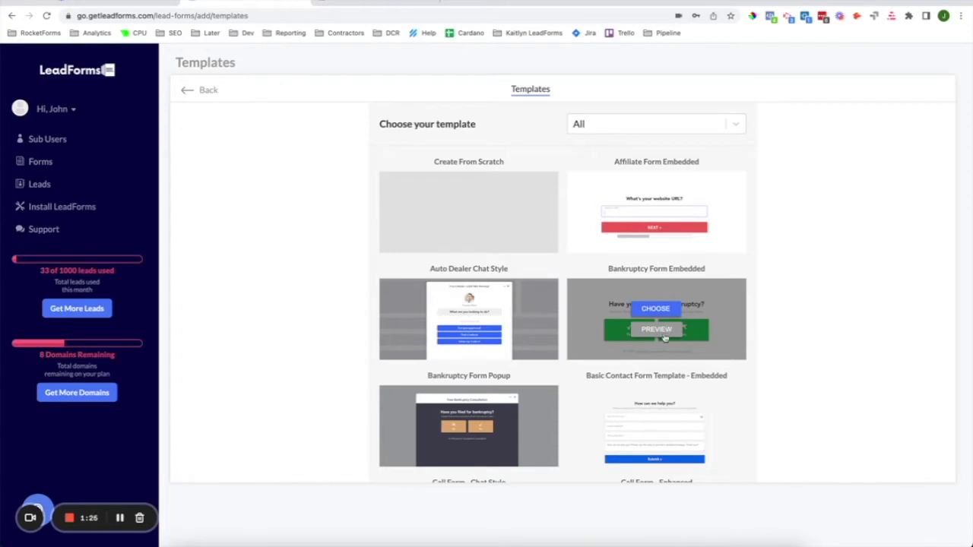
scroll(638, 380, "down", 5)
scroll(630, 431, "down", 4)
scroll(630, 431, "down", 5)
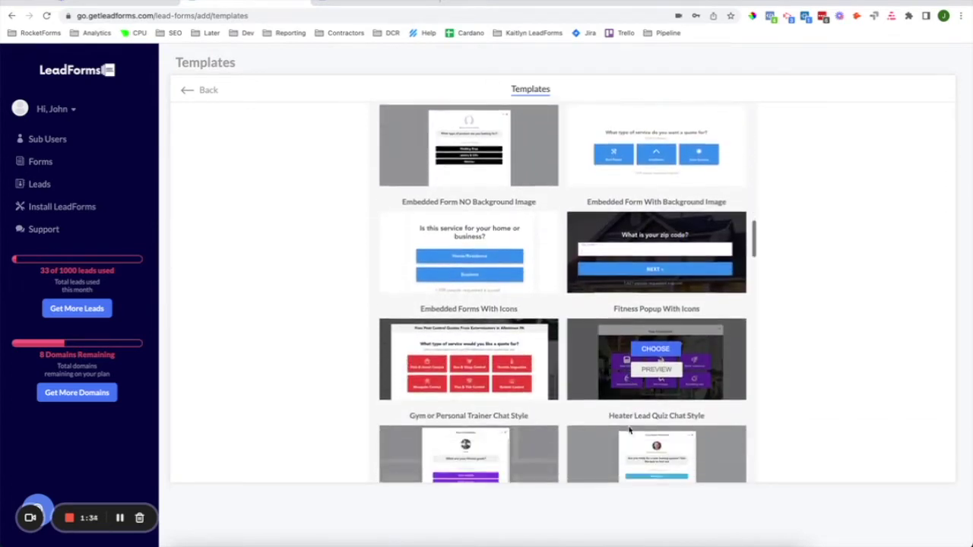
scroll(629, 431, "down", 5)
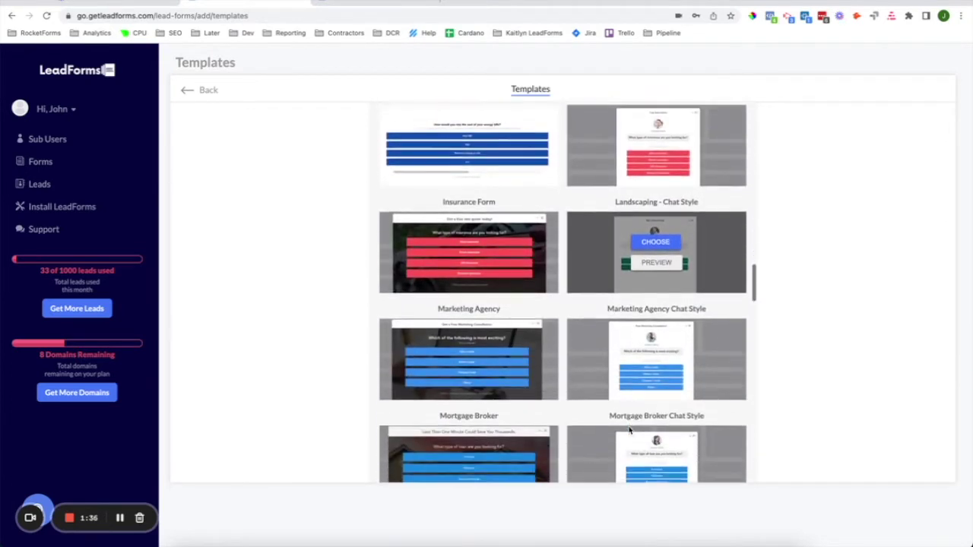
scroll(629, 431, "down", 5)
scroll(629, 431, "down", 5)
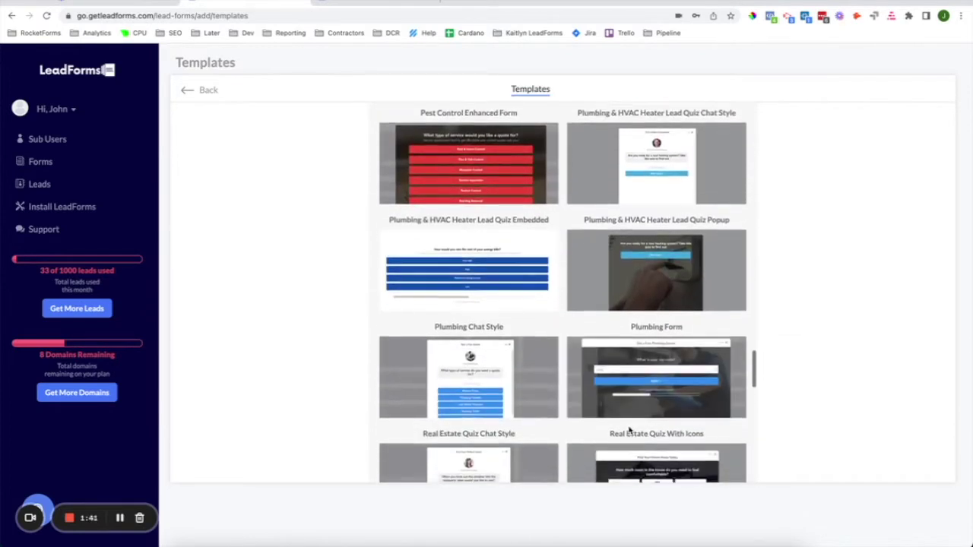
scroll(630, 431, "down", 2)
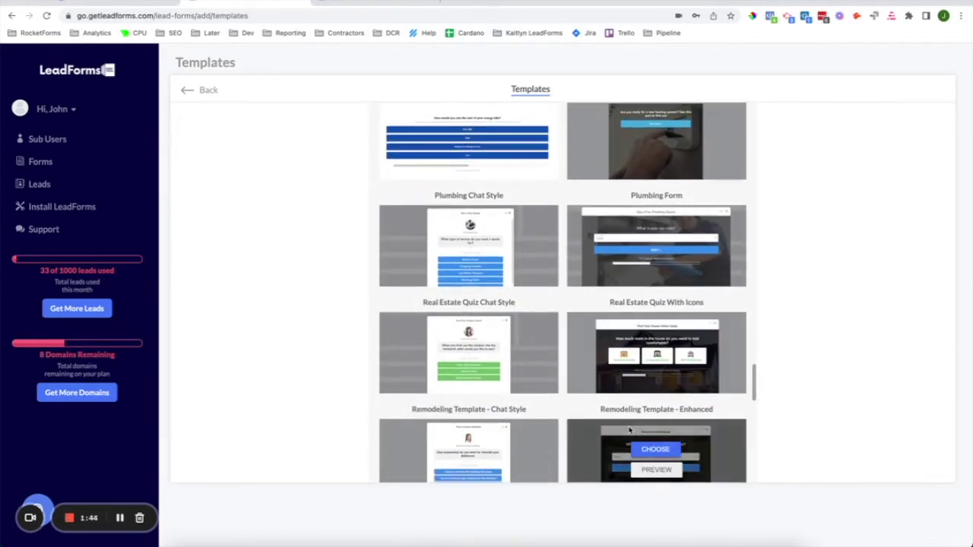
scroll(630, 431, "down", 1)
scroll(629, 431, "down", 9)
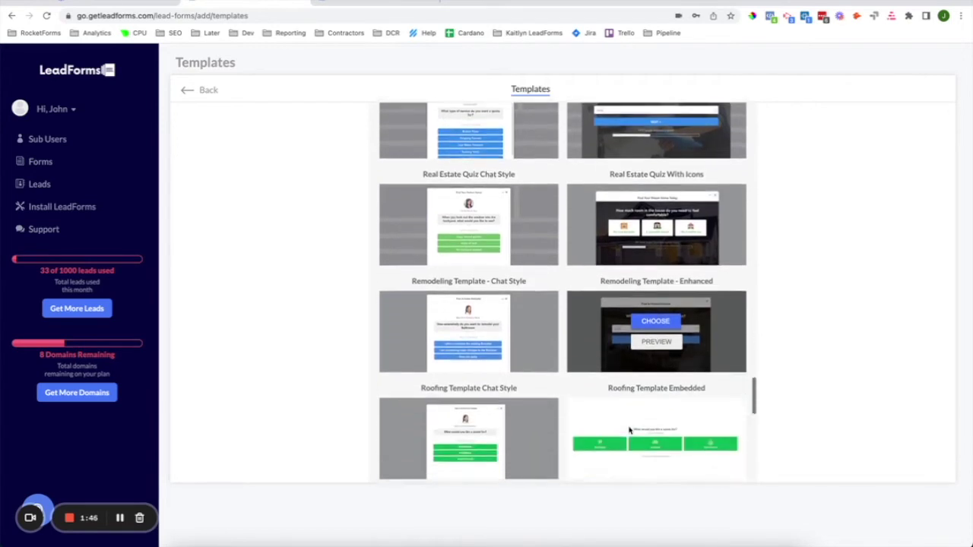
scroll(629, 431, "down", 5)
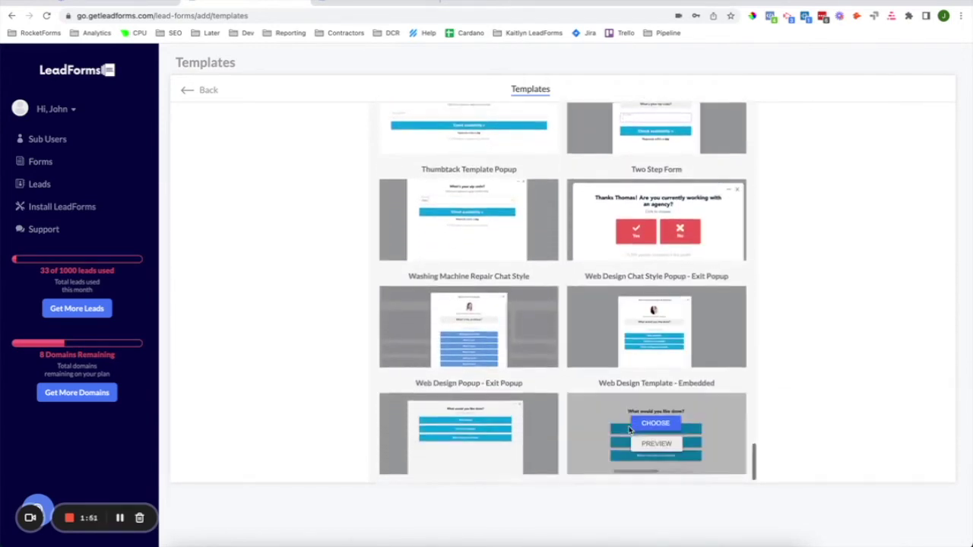
mouse_move(641, 408)
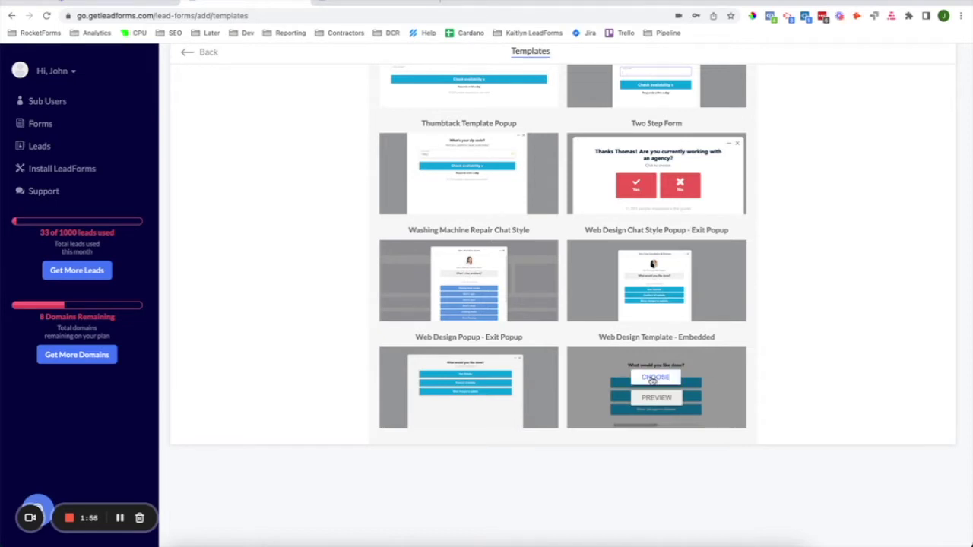
left_click(652, 378)
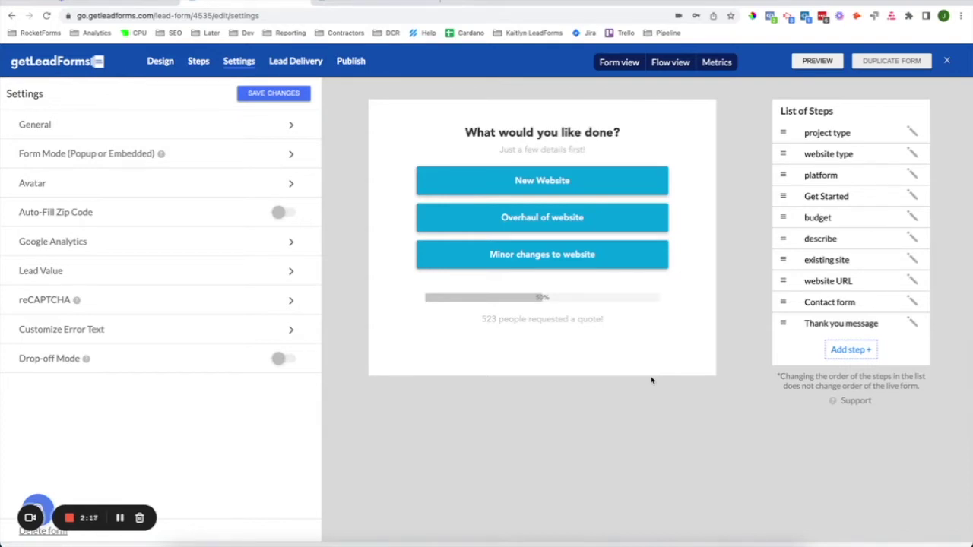
Open the form's design options and review the available template styles.
left_click(158, 67)
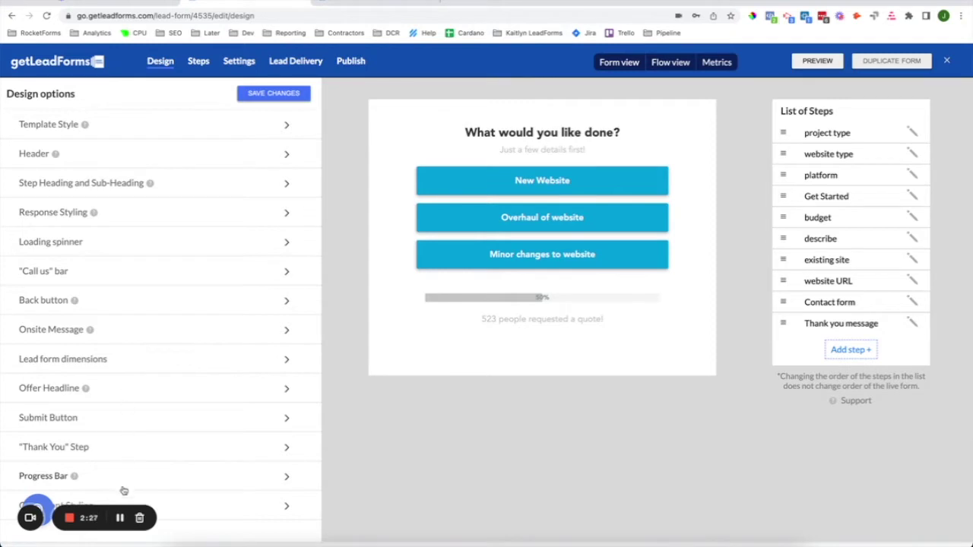
scroll(161, 430, "down", 1)
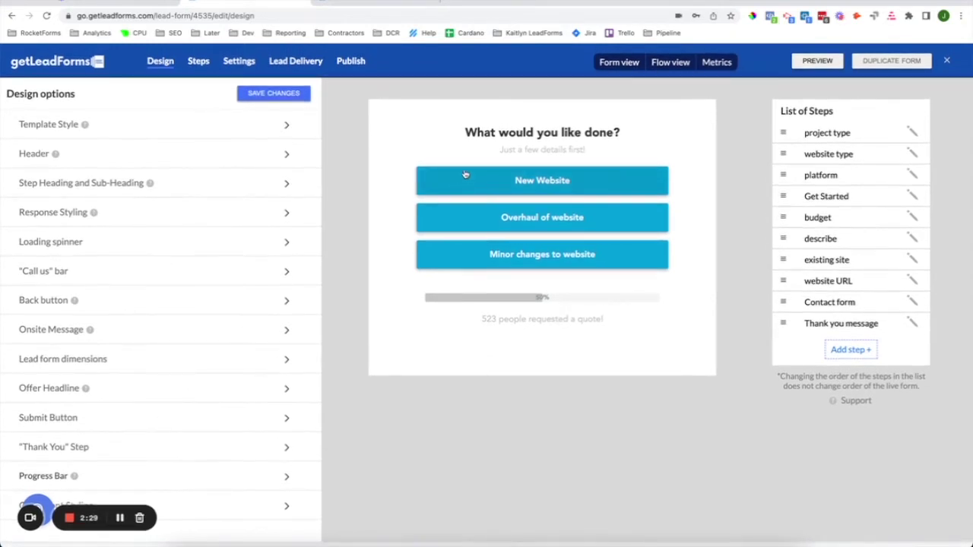
left_click(152, 131)
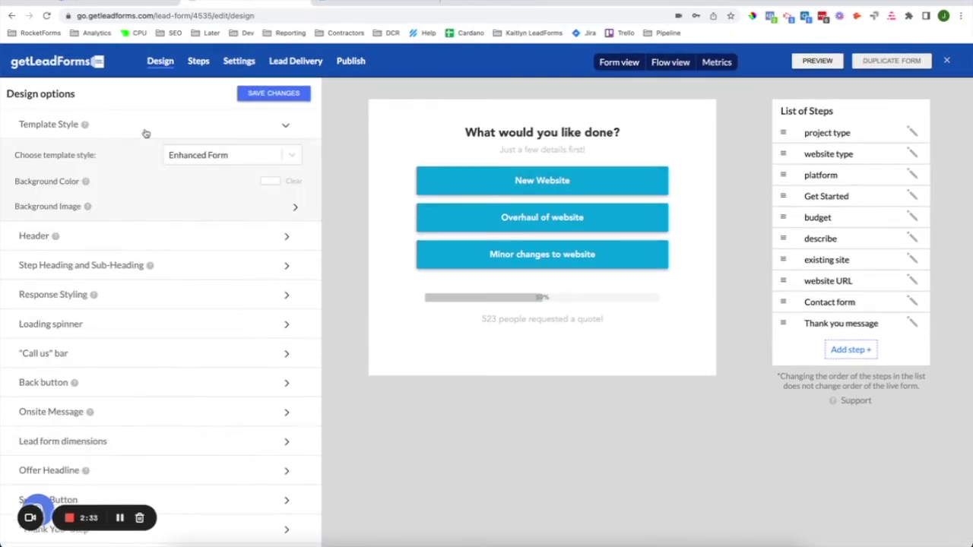
left_click(290, 156)
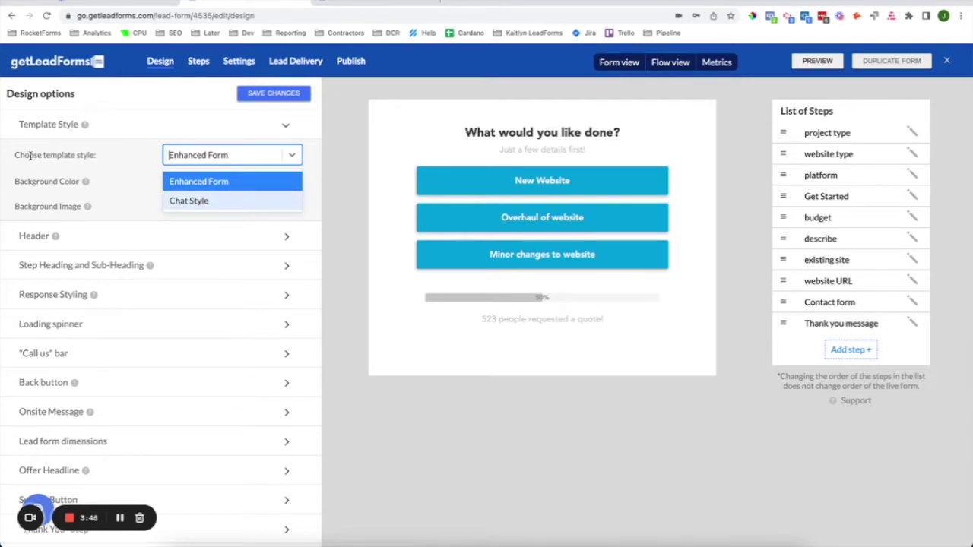
left_click(287, 127)
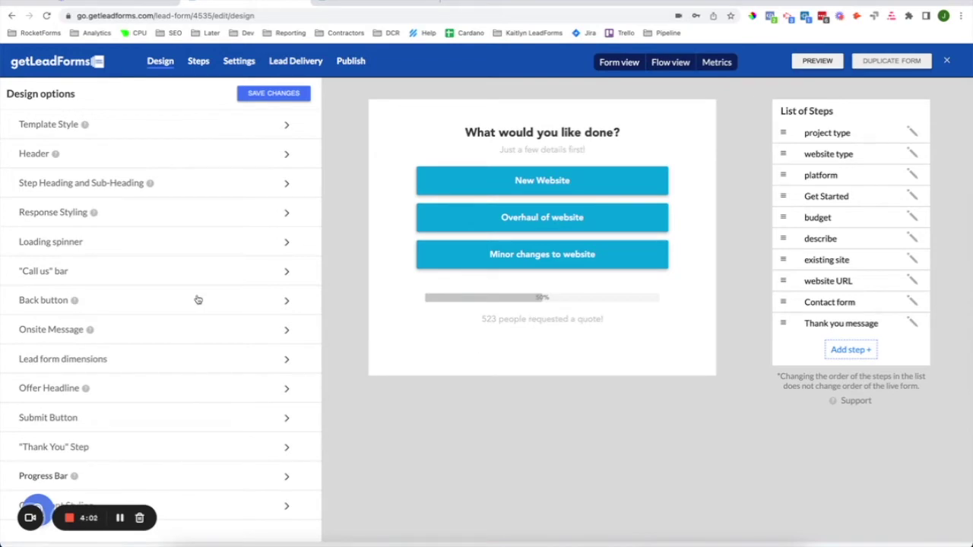
Set the Response Color of the form's answer buttons to dark blue #0E00D9.
left_click(178, 214)
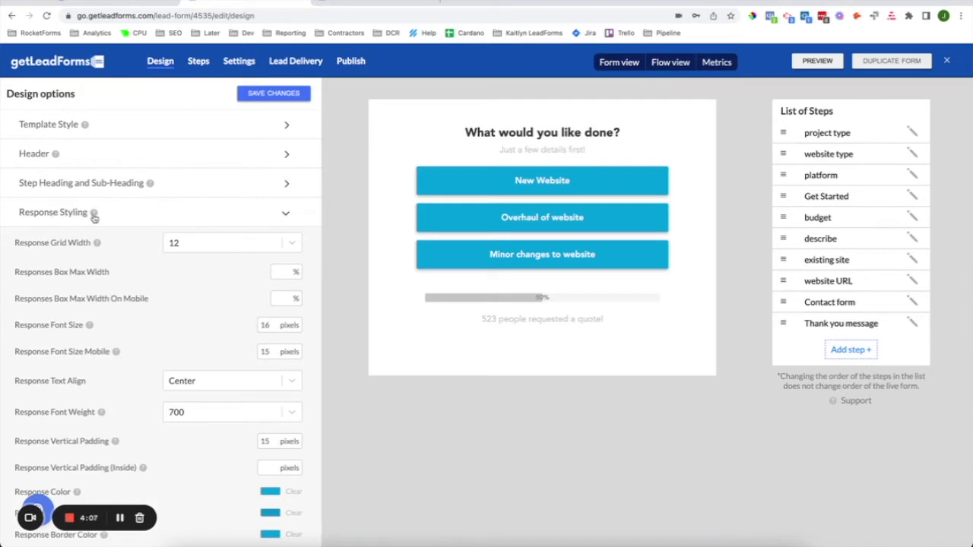
scroll(244, 380, "down", 3)
left_click(280, 384)
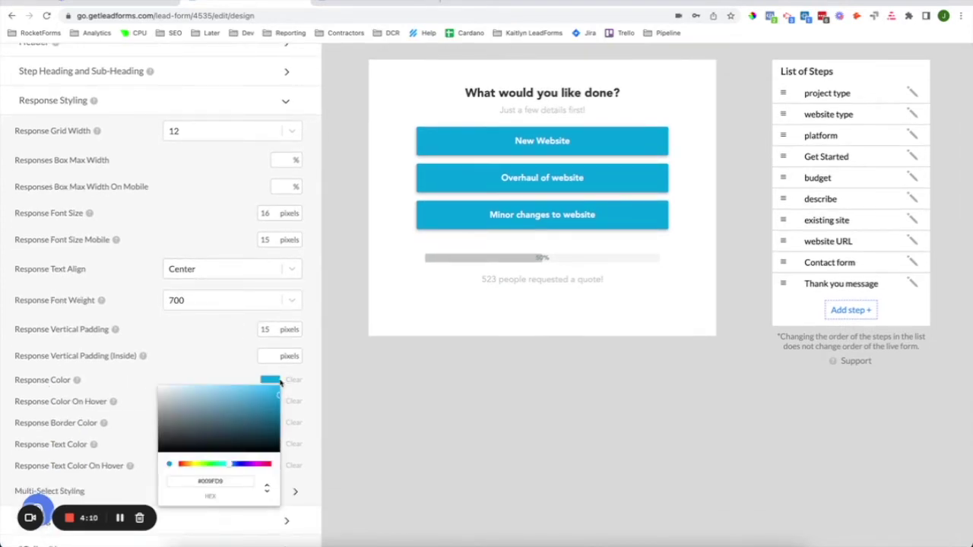
left_click(241, 464)
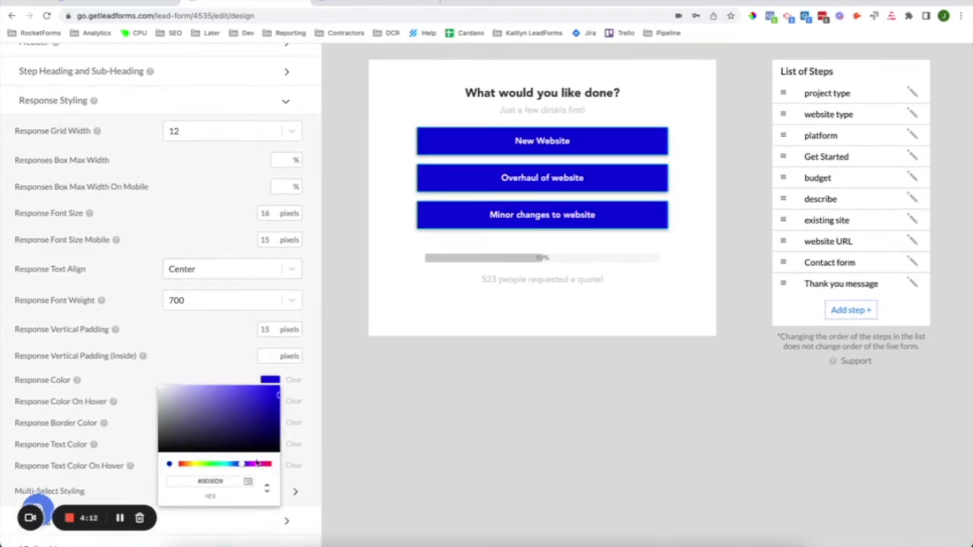
left_click(338, 447)
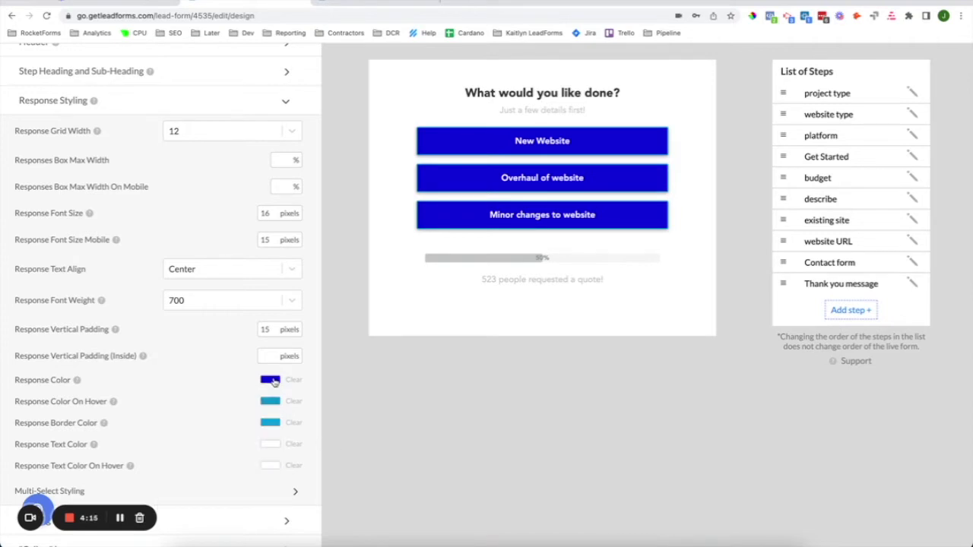
Set the Response Color On Hover to a dark orange-brown and open the Response Border Color for editing.
left_click(266, 401)
left_click(186, 486)
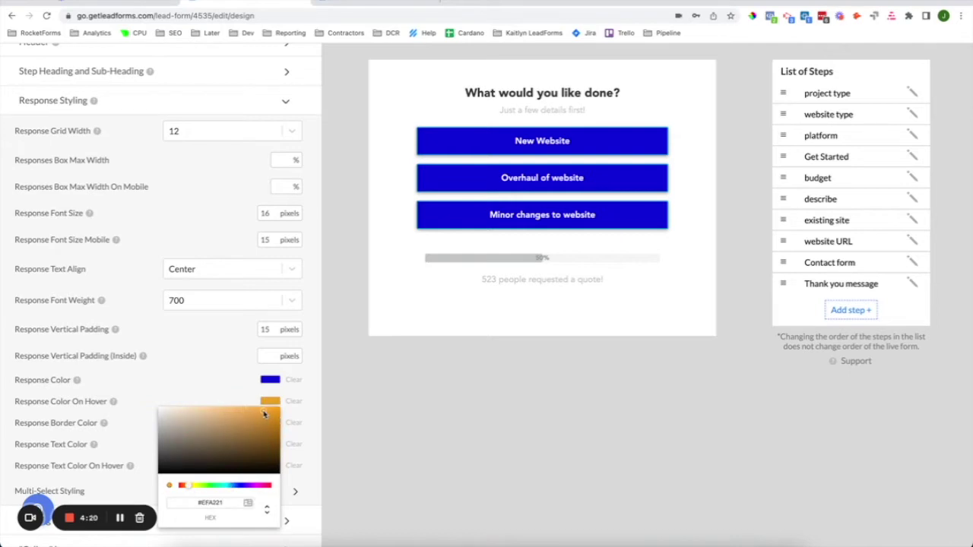
left_click(325, 420)
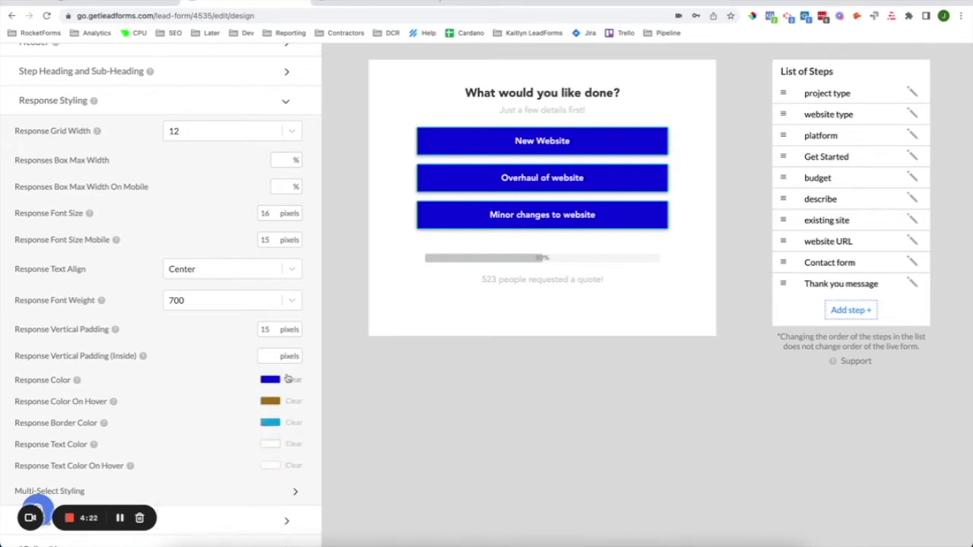
left_click(269, 423)
Preview the restyled form on its full preview page and return to the form editor.
scroll(376, 280, "up", 3)
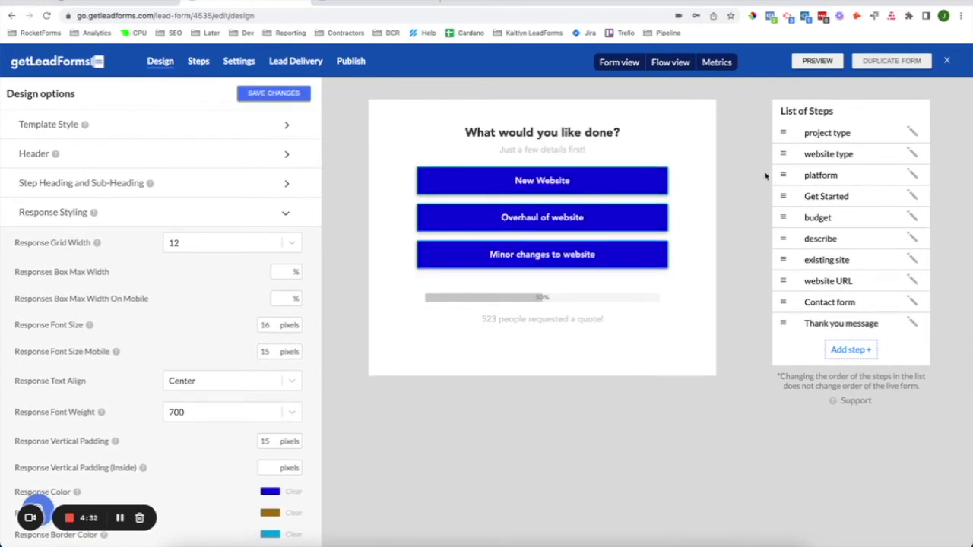
left_click(827, 65)
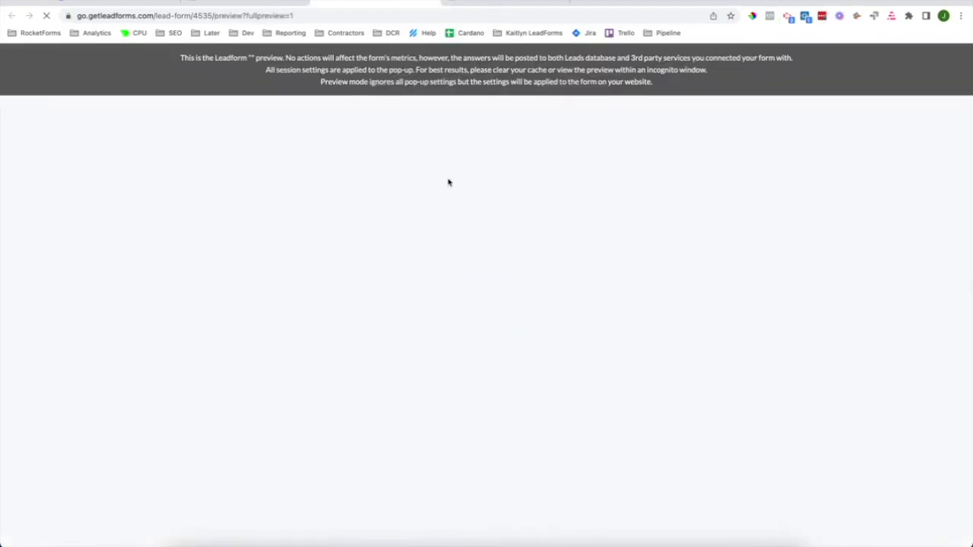
left_click(467, 105)
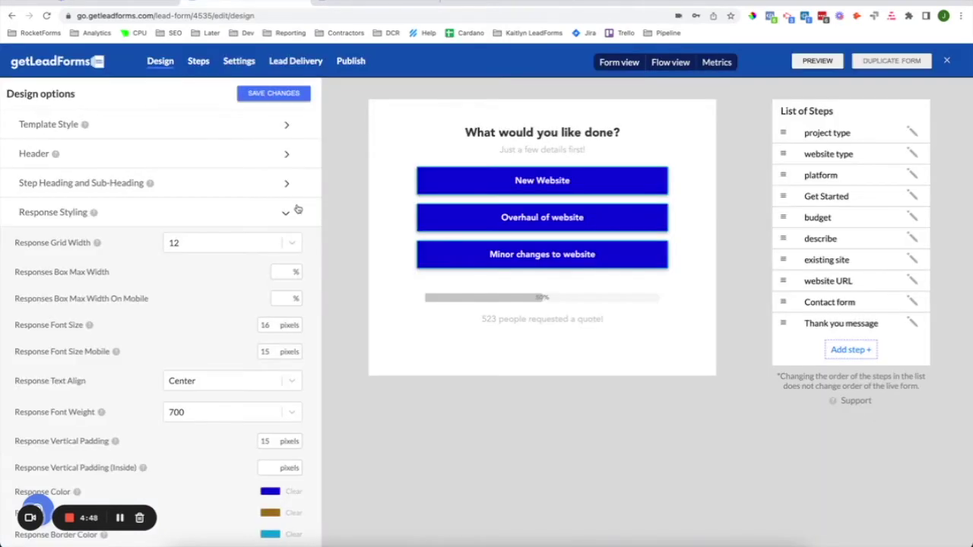
Review the "Call us" bar and Progress Bar design options.
left_click(285, 212)
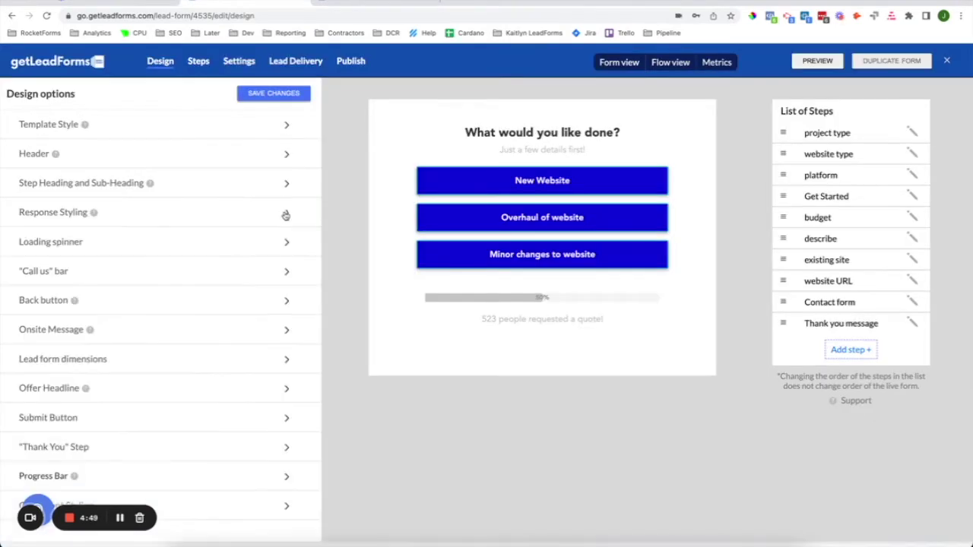
left_click(143, 271)
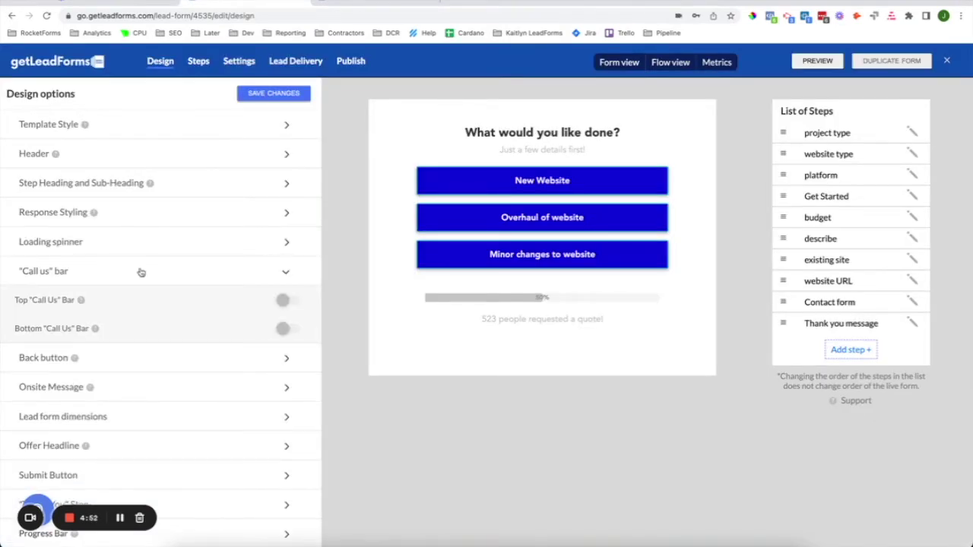
left_click(283, 273)
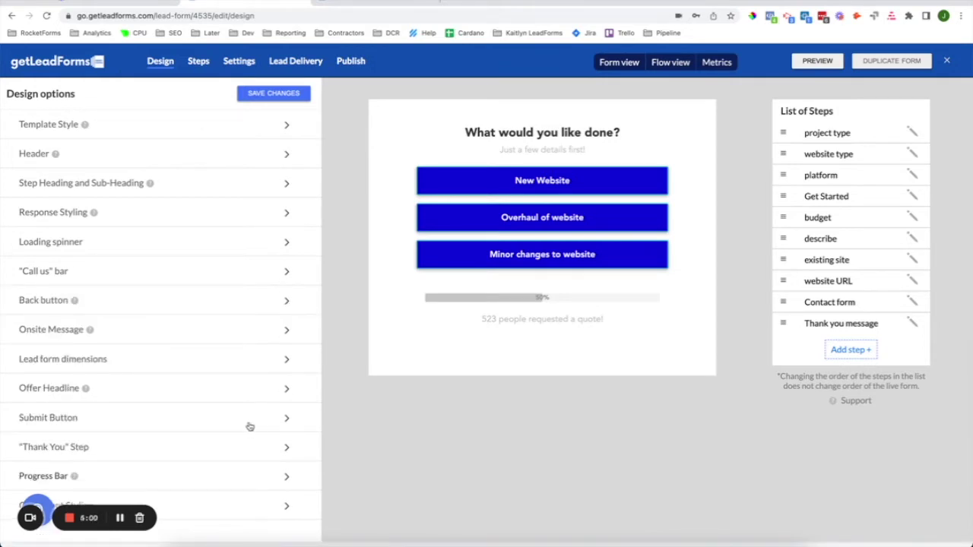
left_click(286, 476)
scroll(287, 480, "down", 1)
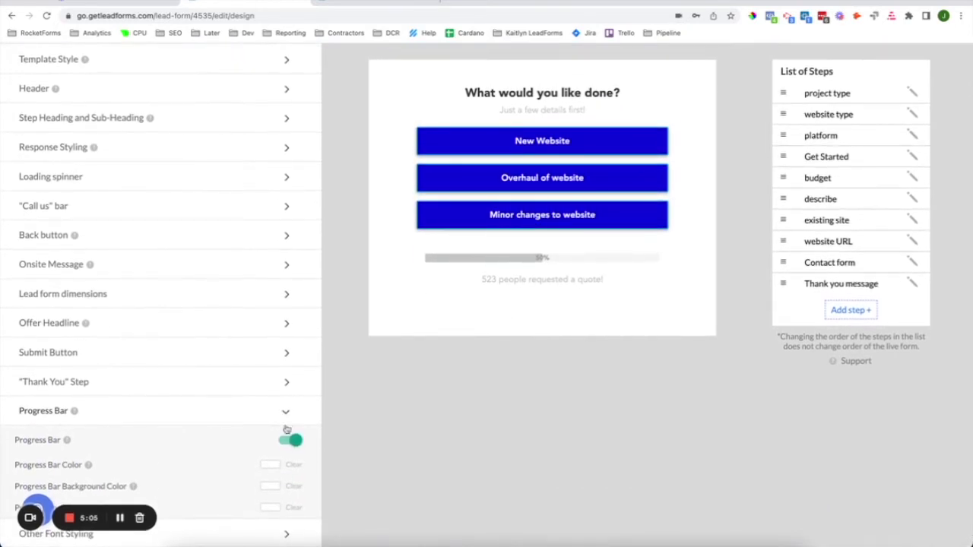
left_click(286, 417)
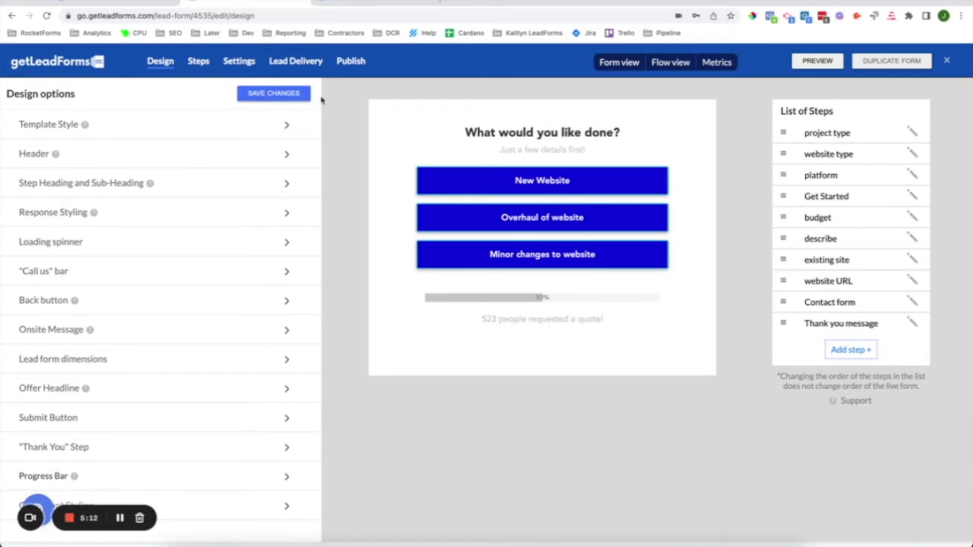
Save the form's design changes.
left_click(283, 93)
mouse_move(86, 125)
mouse_move(57, 155)
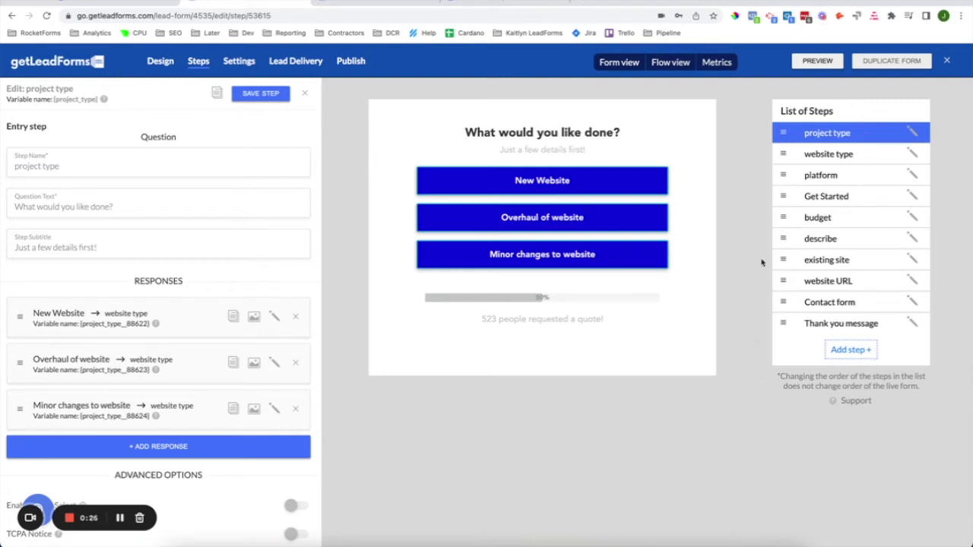
Change the project type step's question to "What type of project would you like to create?" and save the step.
left_click(829, 197)
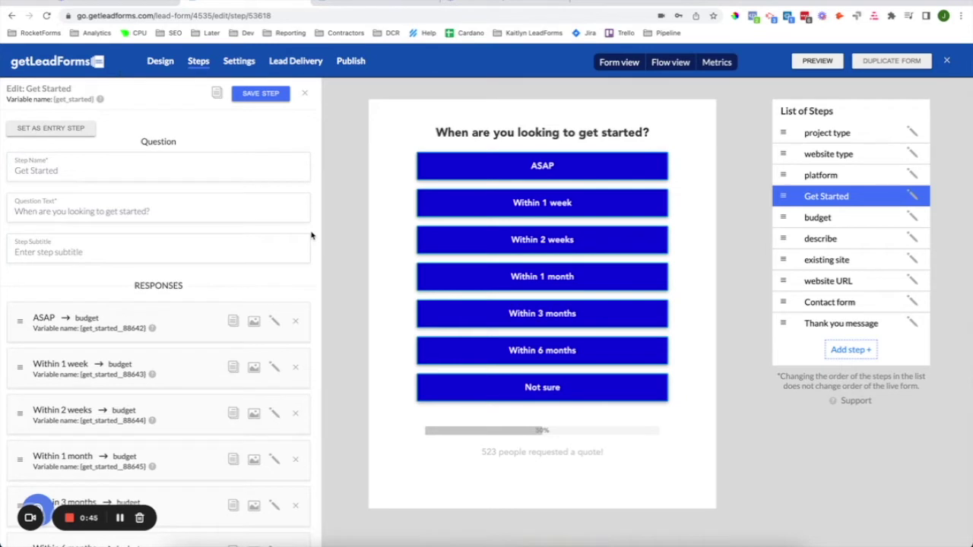
left_click(839, 141)
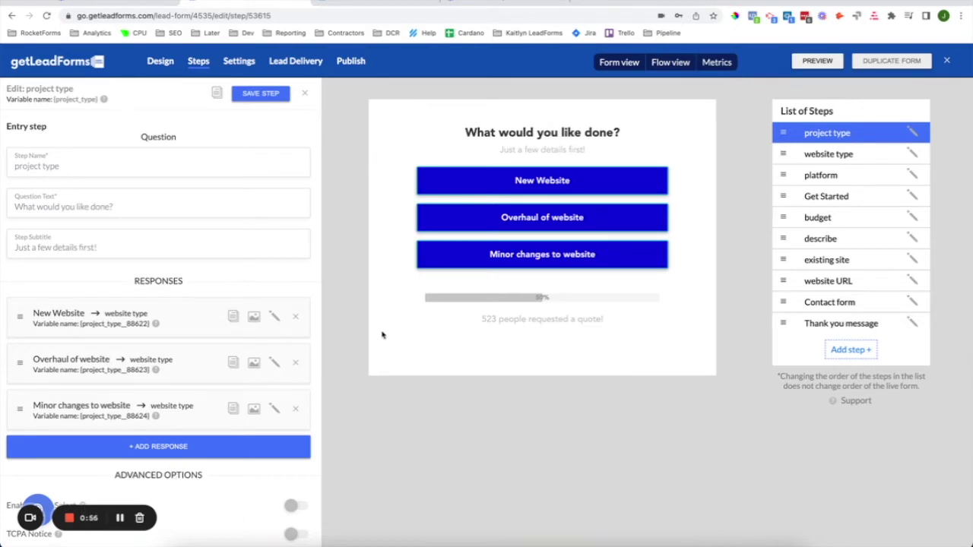
left_click_drag(465, 134, 624, 134)
left_click(624, 135)
double_click(67, 207)
left_click(66, 205)
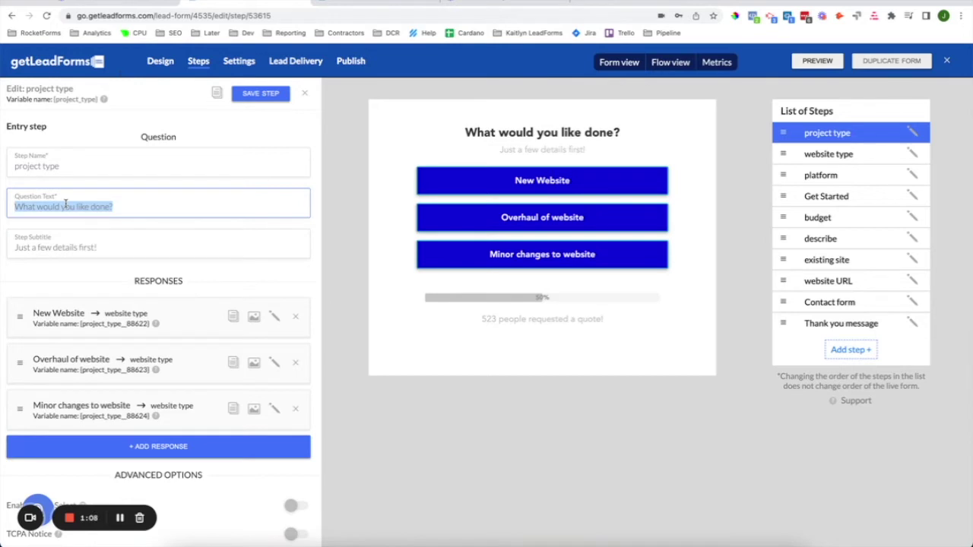
type("Wh")
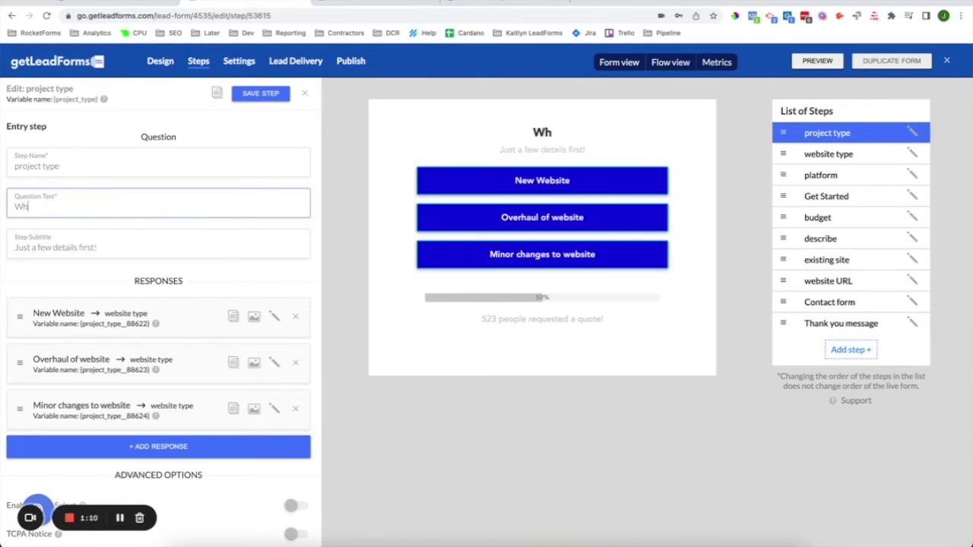
type("at type of projec")
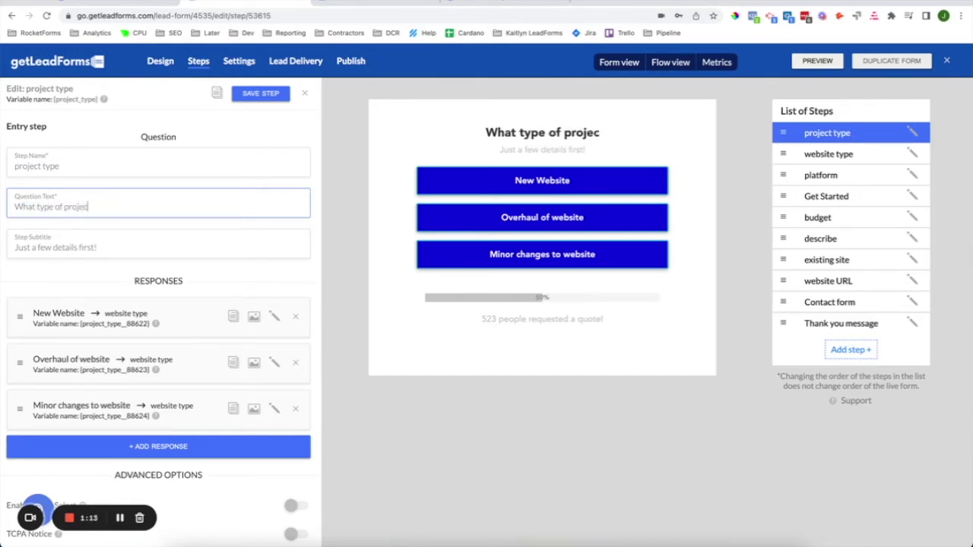
type("t would you like to create?")
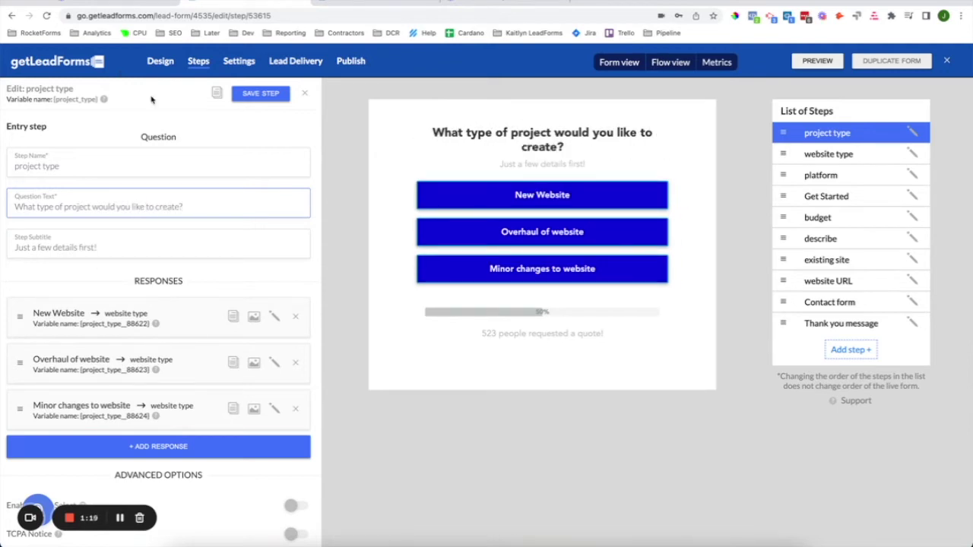
left_click(253, 94)
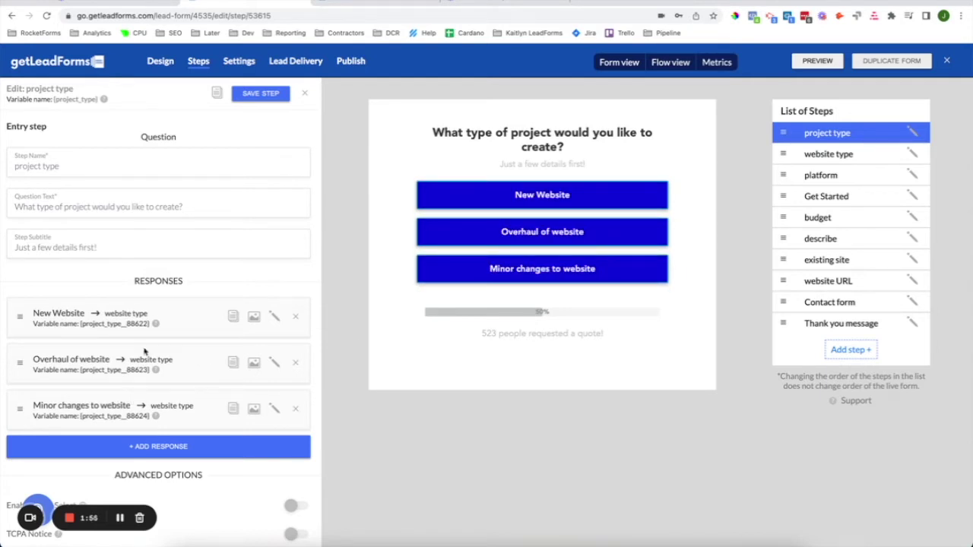
Open the New Website response for editing, try "jkl" as its response text and clear it.
left_click(275, 317)
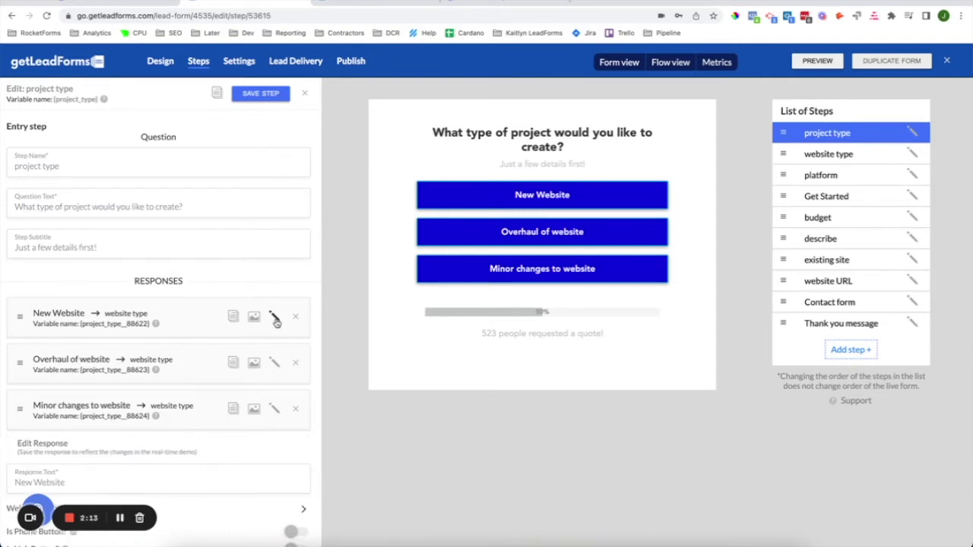
scroll(261, 403, "down", 5)
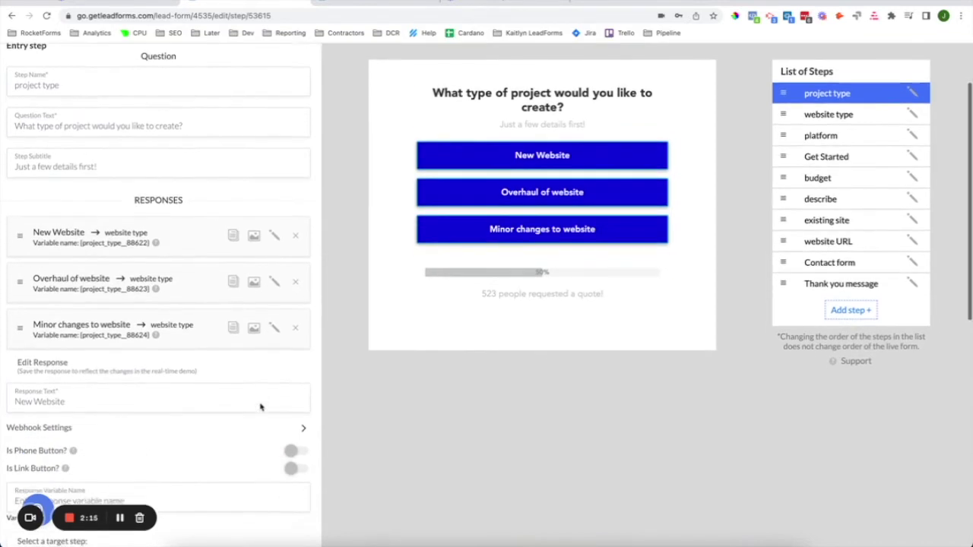
scroll(259, 403, "down", 3)
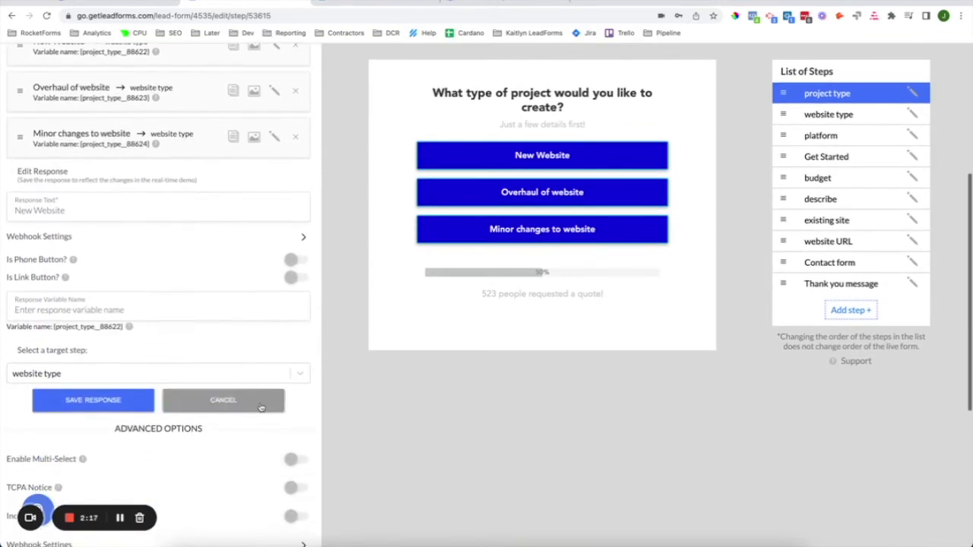
triple_click(50, 209)
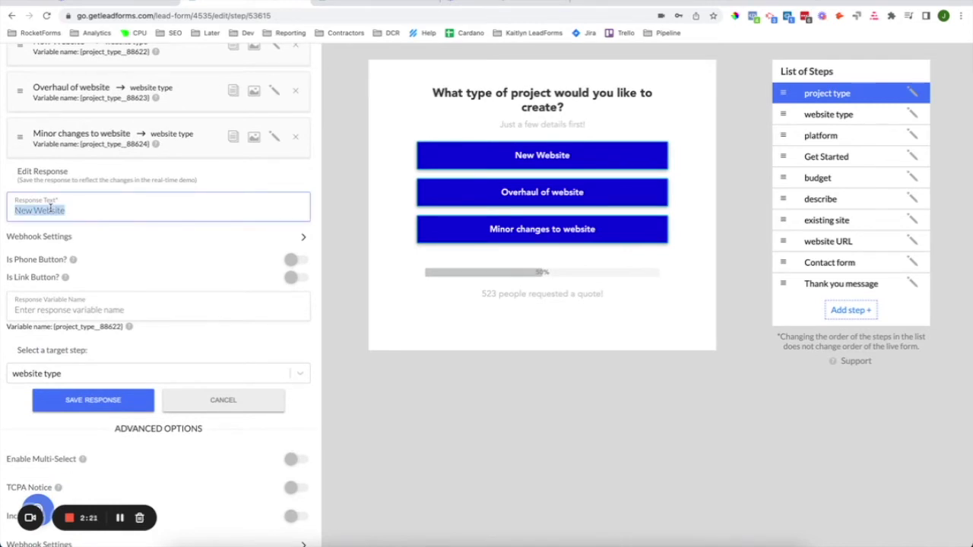
type("jkl")
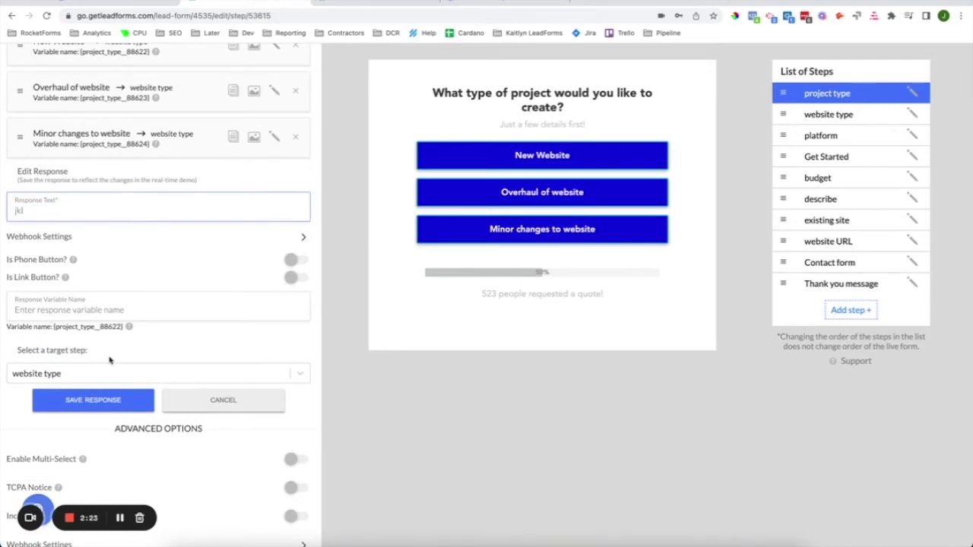
double_click(25, 209)
key("BackSpace")
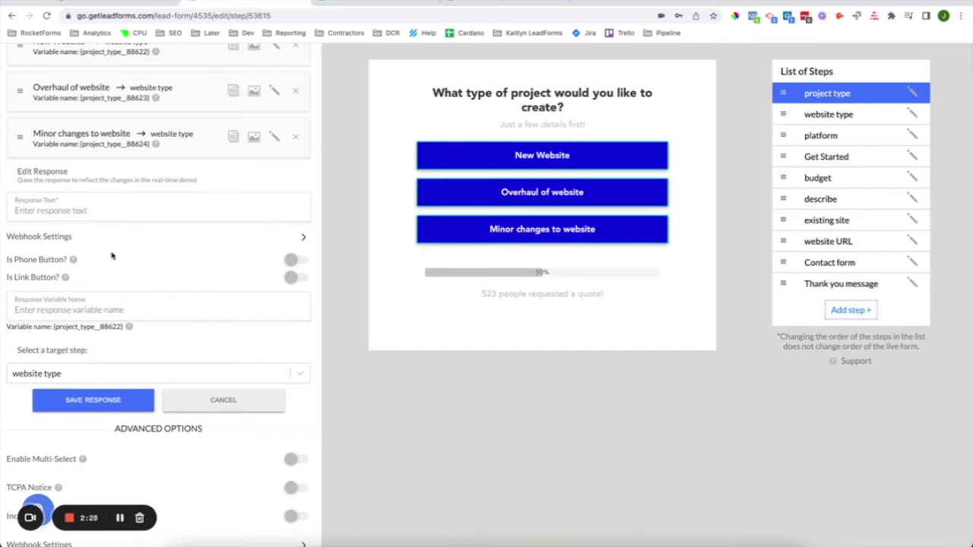
Try out the phone button and link button options of the New Website response.
left_click(297, 259)
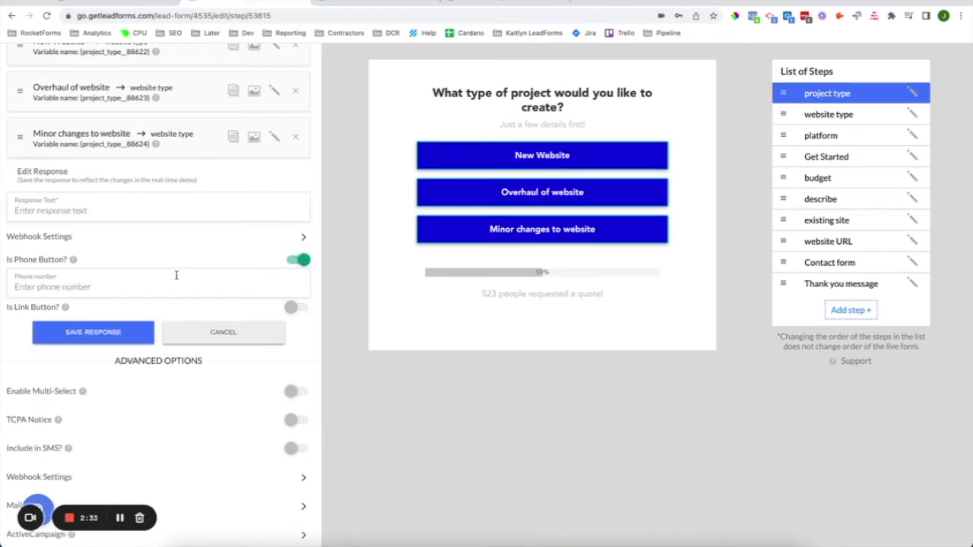
left_click(136, 289)
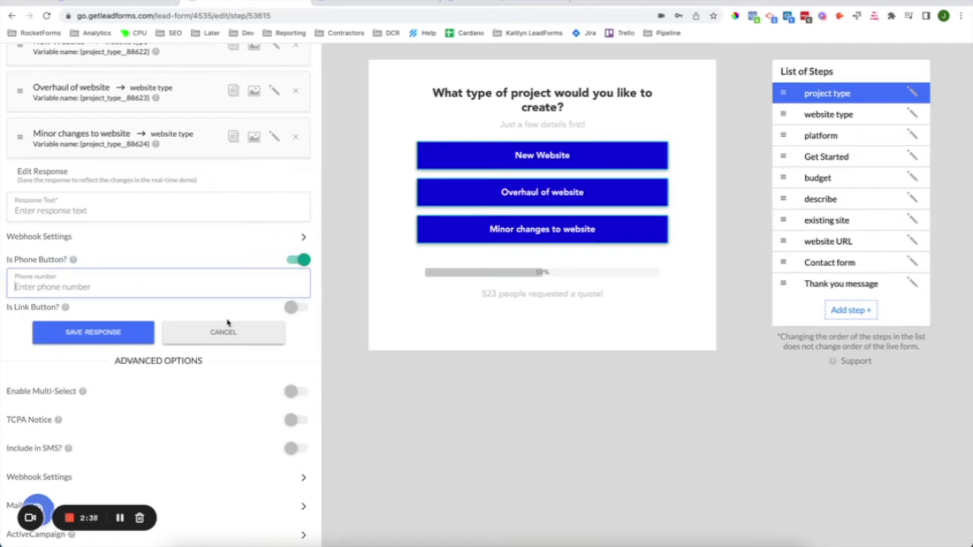
left_click(300, 259)
left_click(291, 277)
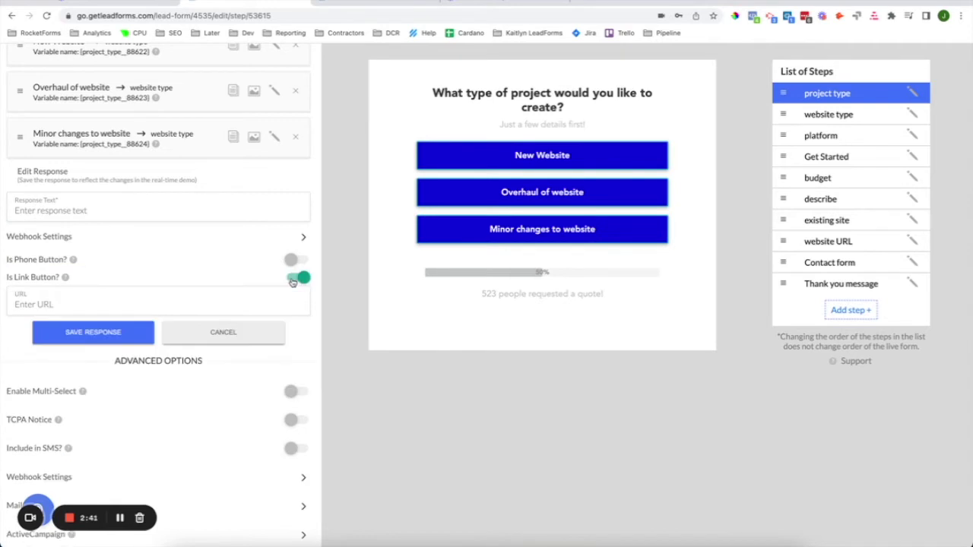
left_click(46, 304)
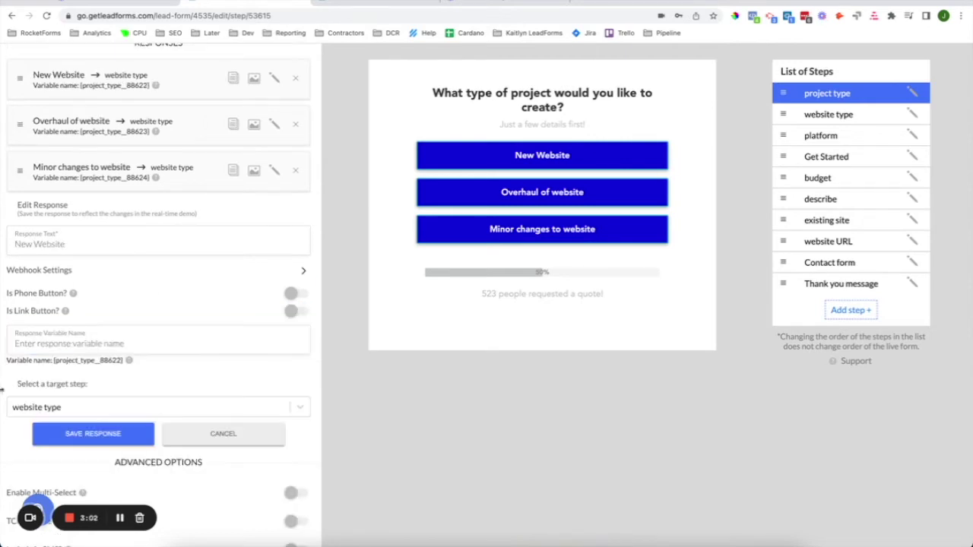
Review the target step choices for the New Website response, cancel the response edit and save the step.
left_click_drag(18, 384, 97, 386)
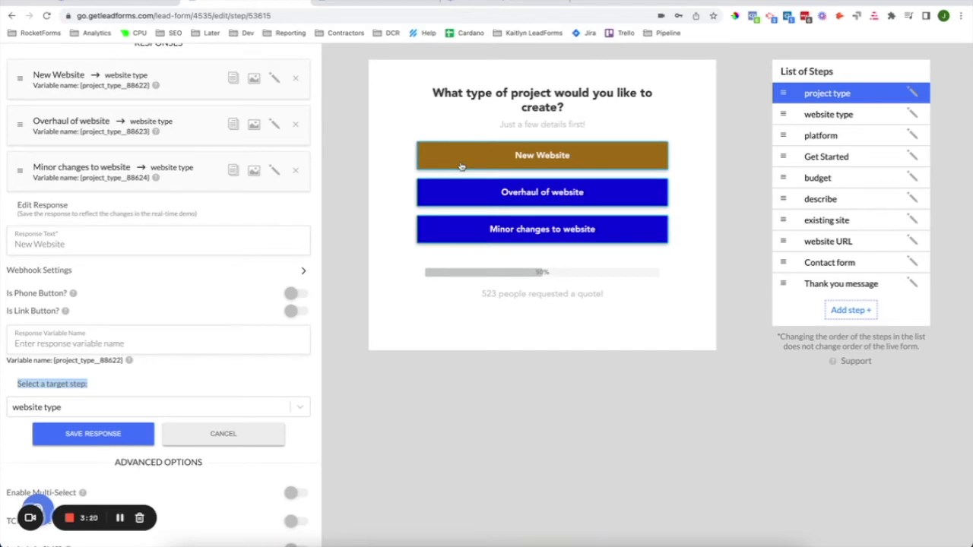
left_click(299, 371)
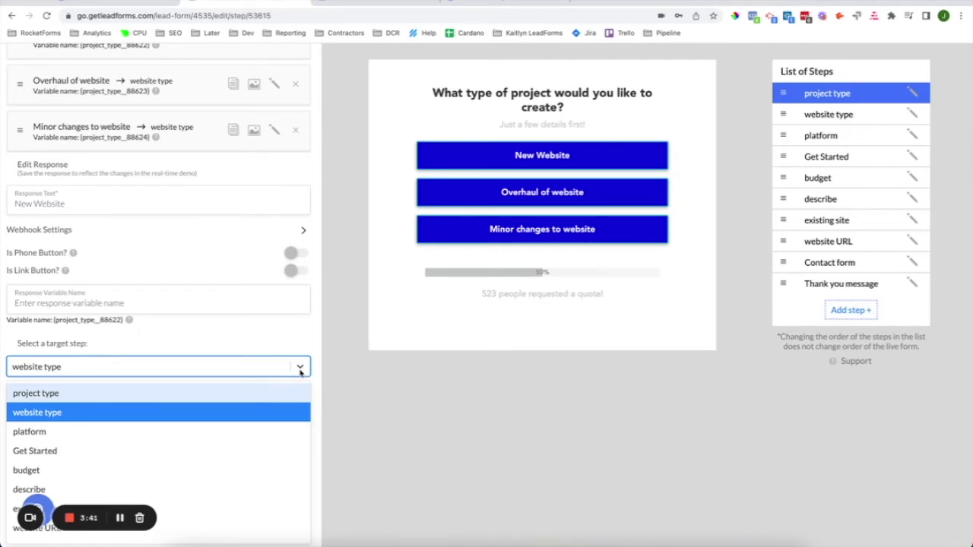
left_click(340, 388)
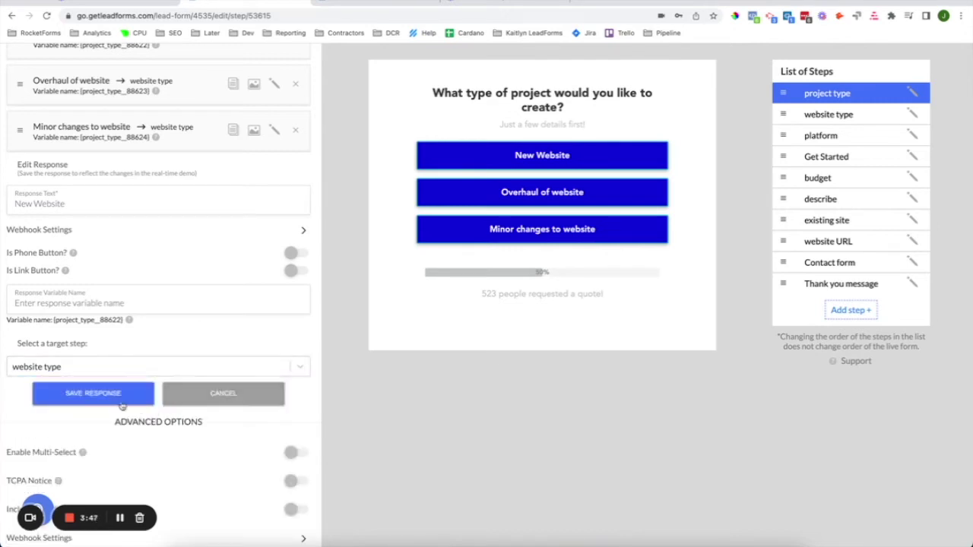
left_click(211, 395)
scroll(246, 213, "up", 5)
left_click(260, 93)
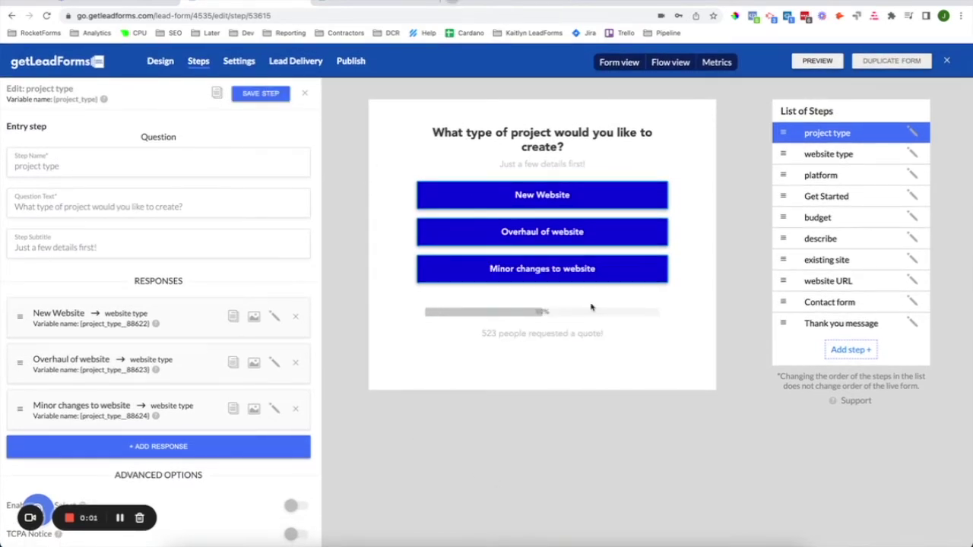
Set the form mode to Popup in the form's settings.
left_click(239, 60)
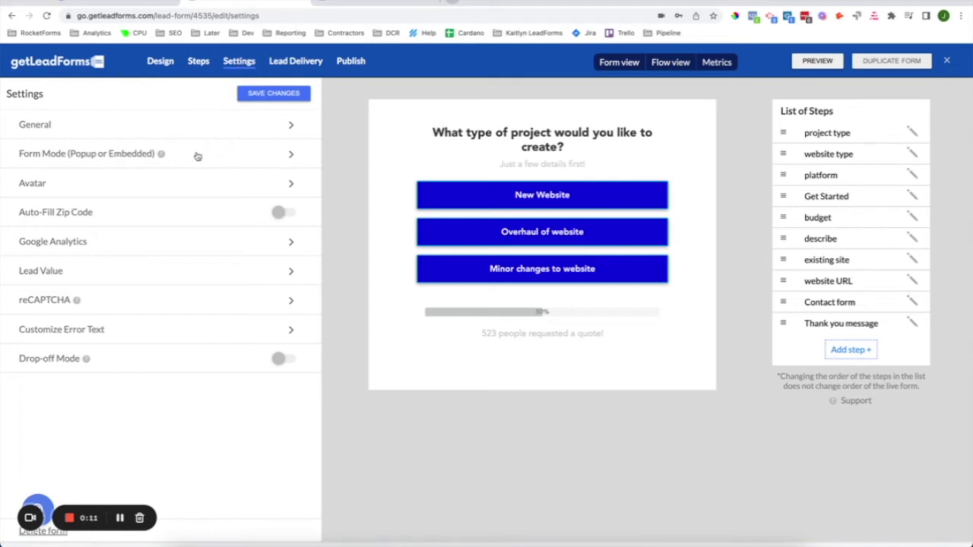
left_click(290, 155)
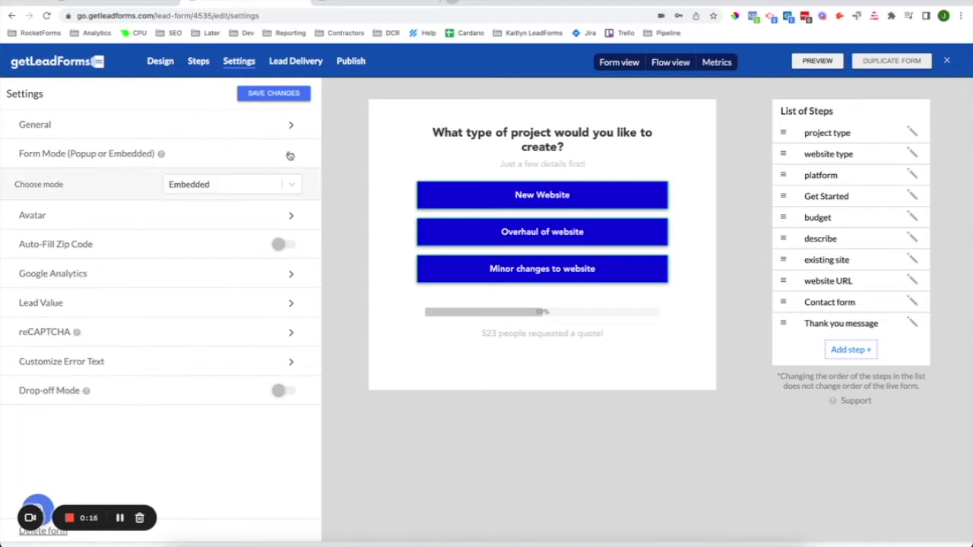
left_click(293, 186)
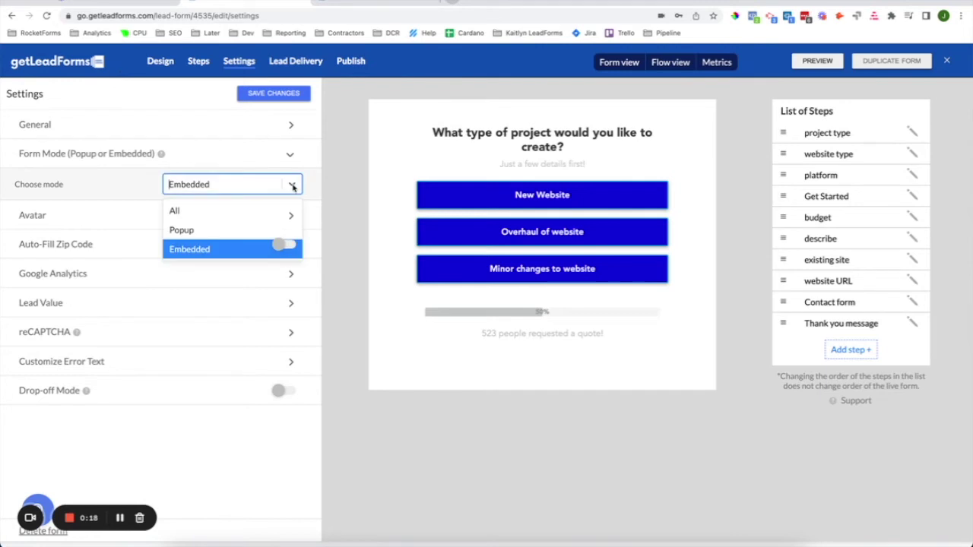
left_click(269, 230)
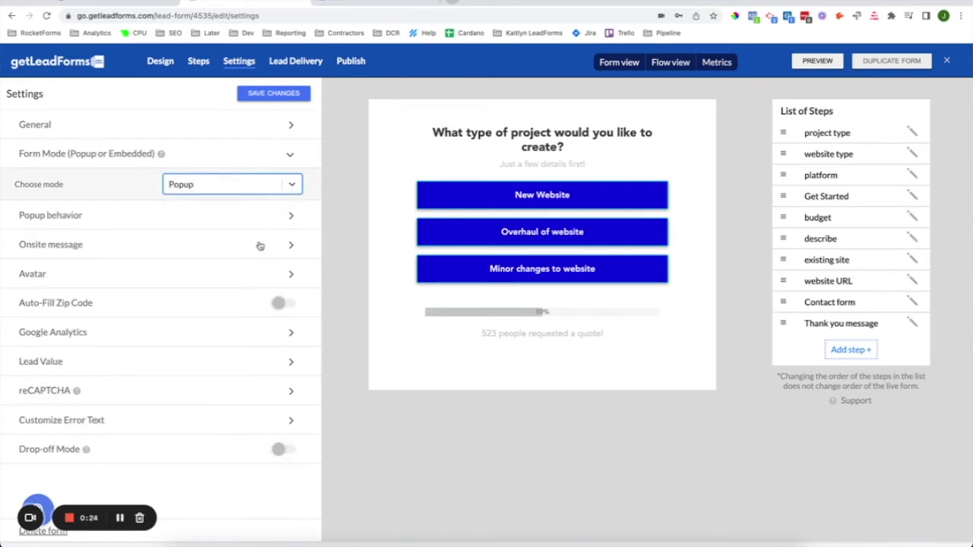
Review the Popup behavior settings, including timing, devices, frequency and exit popup.
left_click(278, 220)
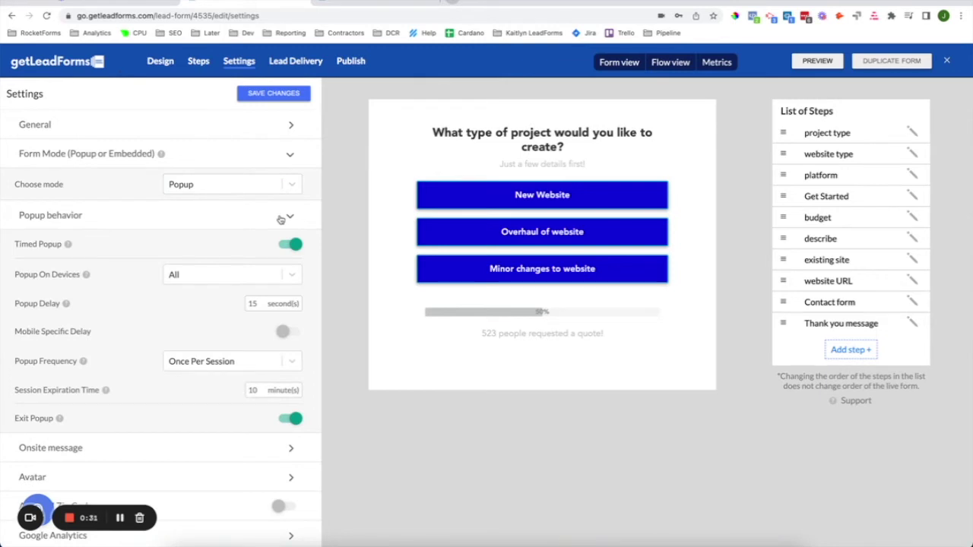
left_click(289, 156)
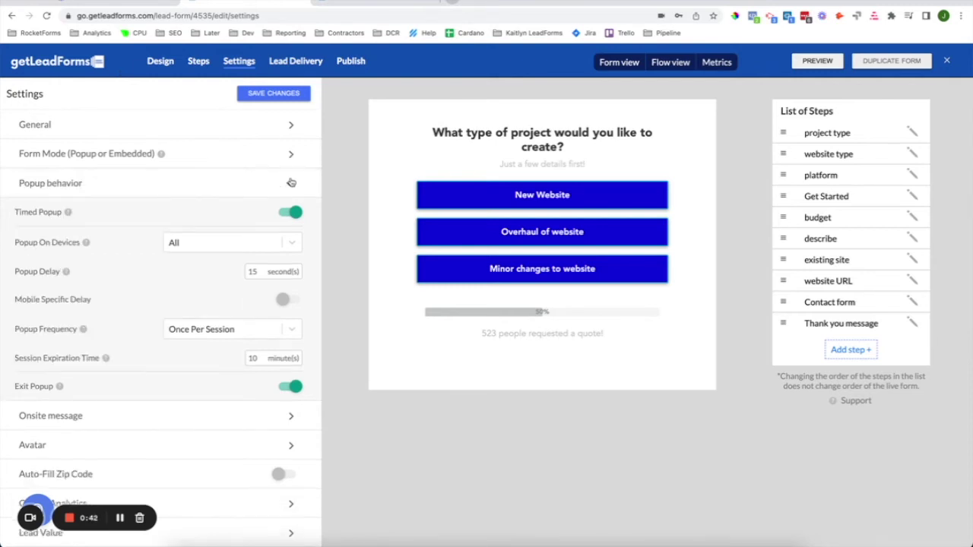
left_click(289, 184)
Turn off both Onsite Message and Onsite Message On Mobile for the form.
left_click(279, 214)
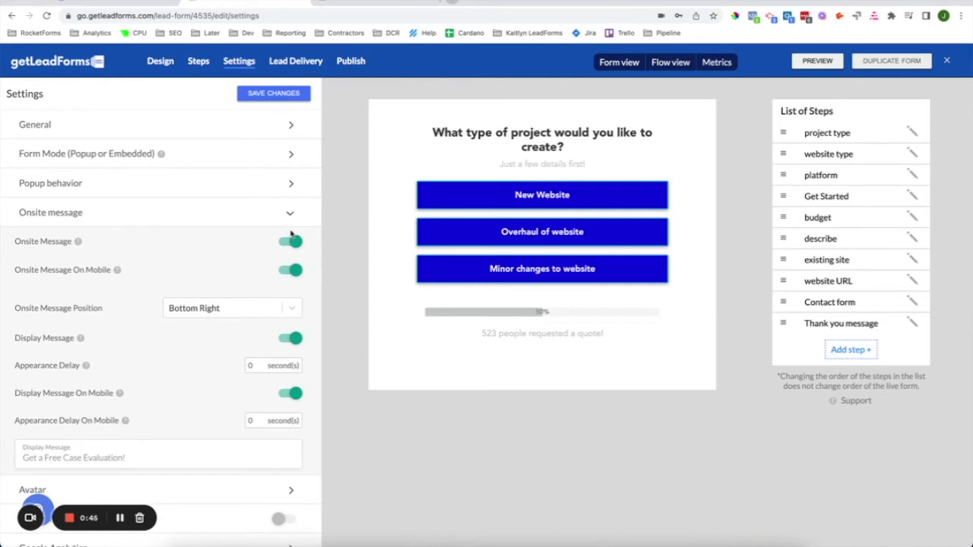
left_click(283, 242)
left_click(283, 242)
left_click(297, 241)
left_click(288, 270)
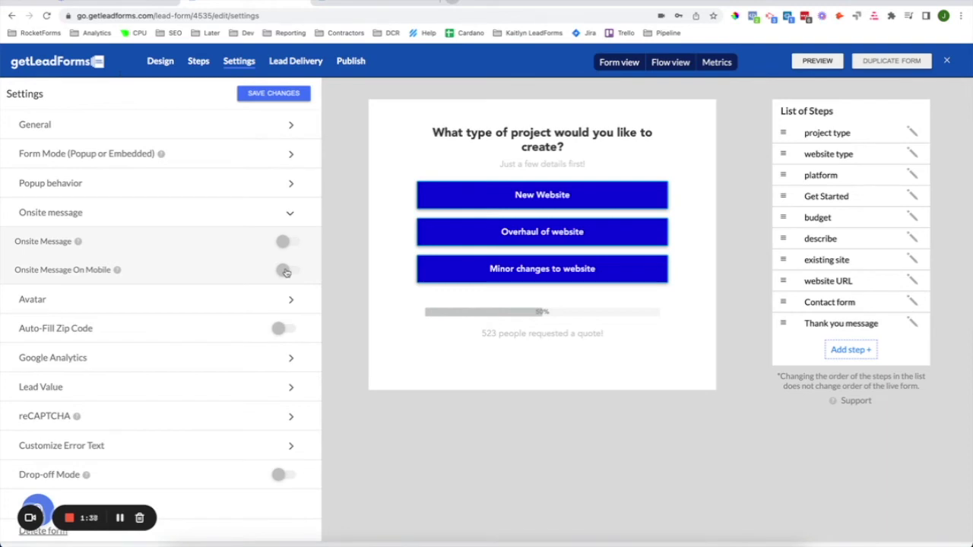
left_click(200, 360)
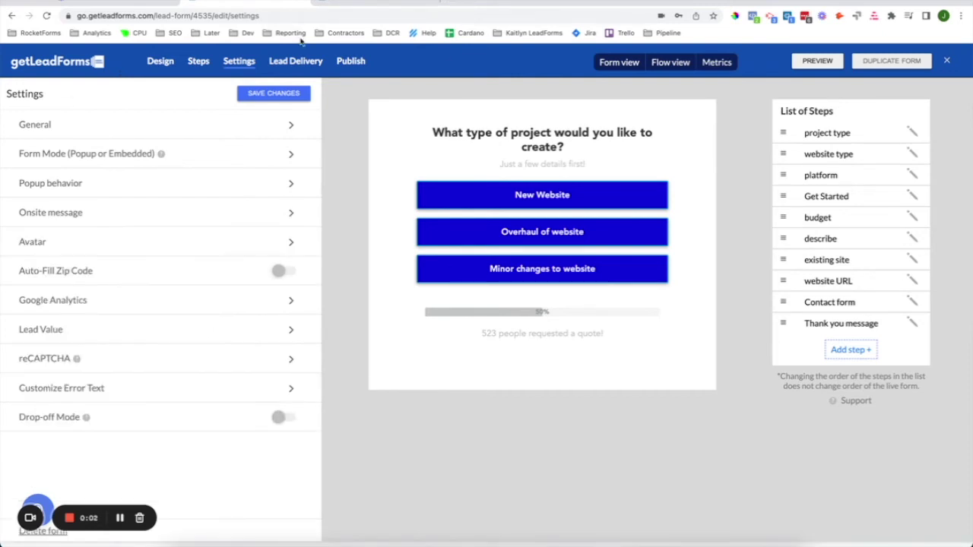
Turn on SMS Notifications in the form's lead delivery settings and review the available email service and CRM integrations.
left_click(296, 64)
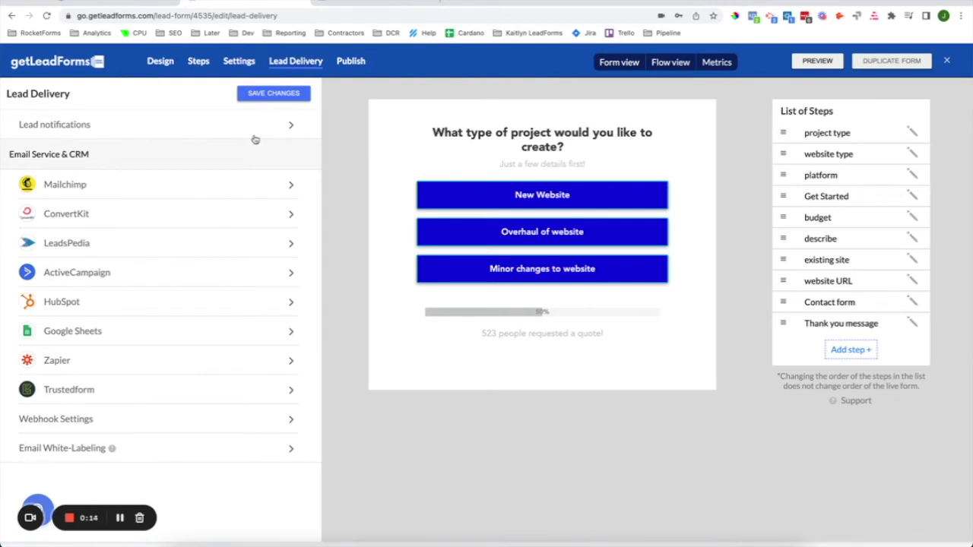
left_click(256, 138)
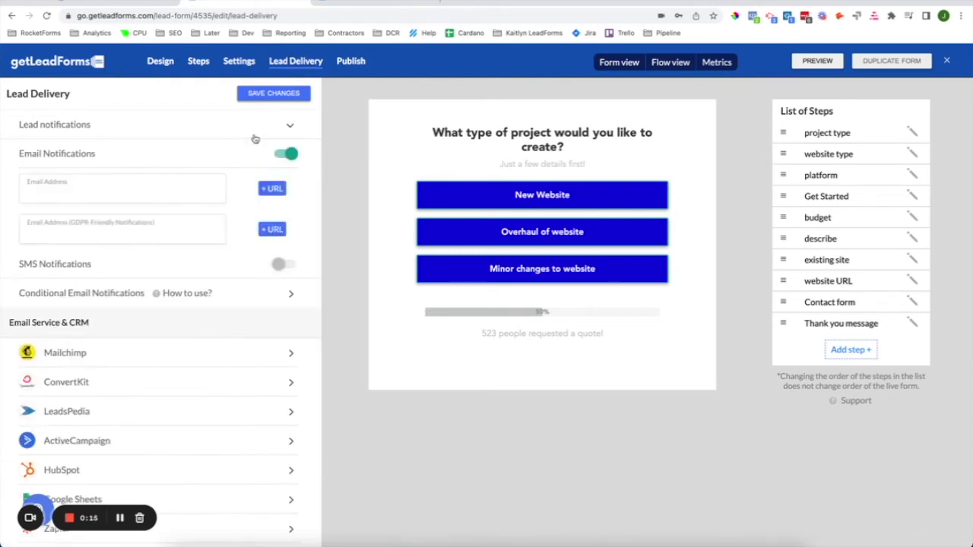
left_click(283, 267)
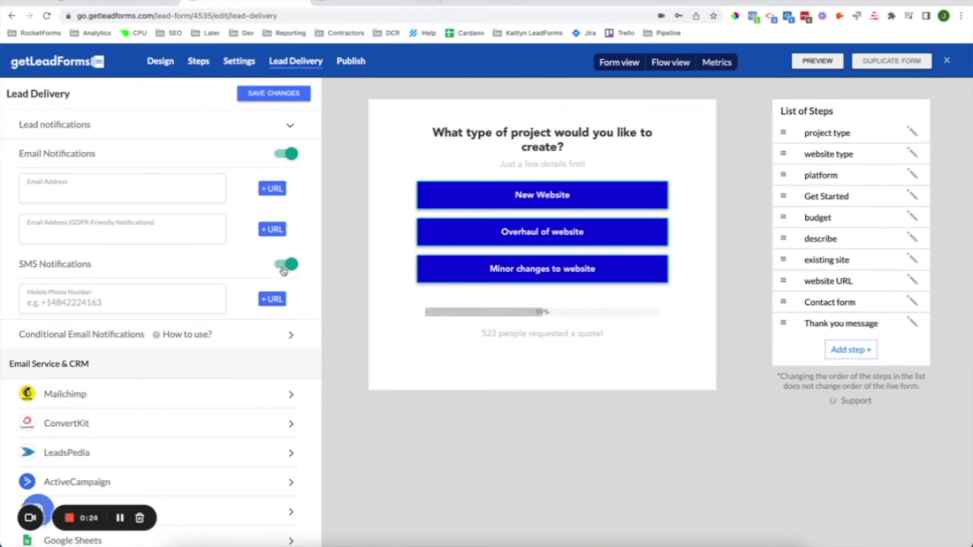
scroll(258, 443, "down", 2)
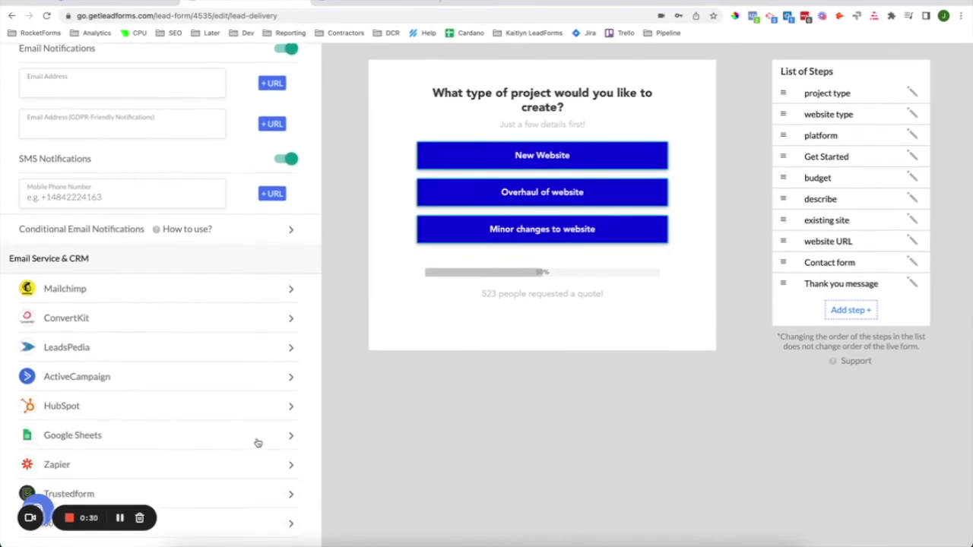
scroll(258, 443, "down", 1)
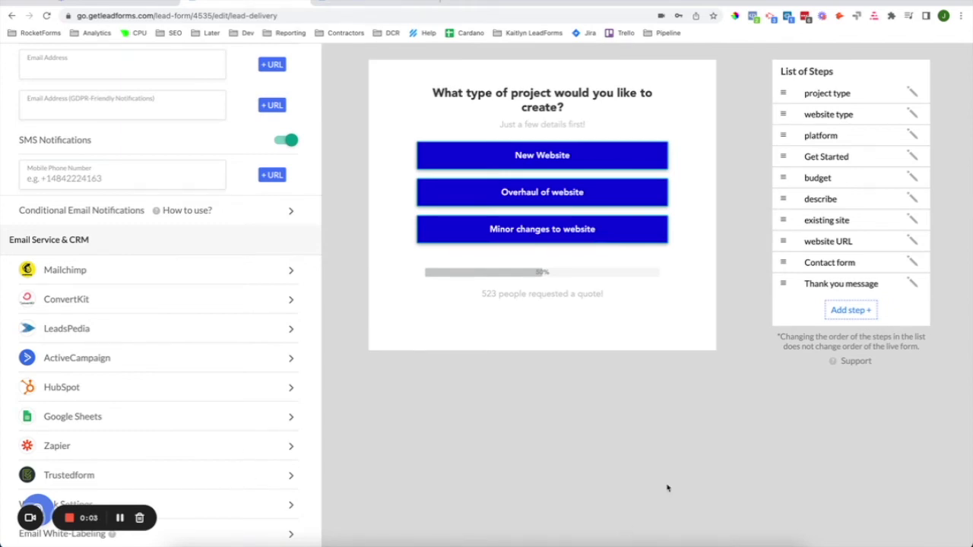
Review the Target Pages and Blocked Pages publishing settings, adding an extra target URL field and removing it again.
scroll(538, 398, "up", 1)
scroll(537, 398, "up", 2)
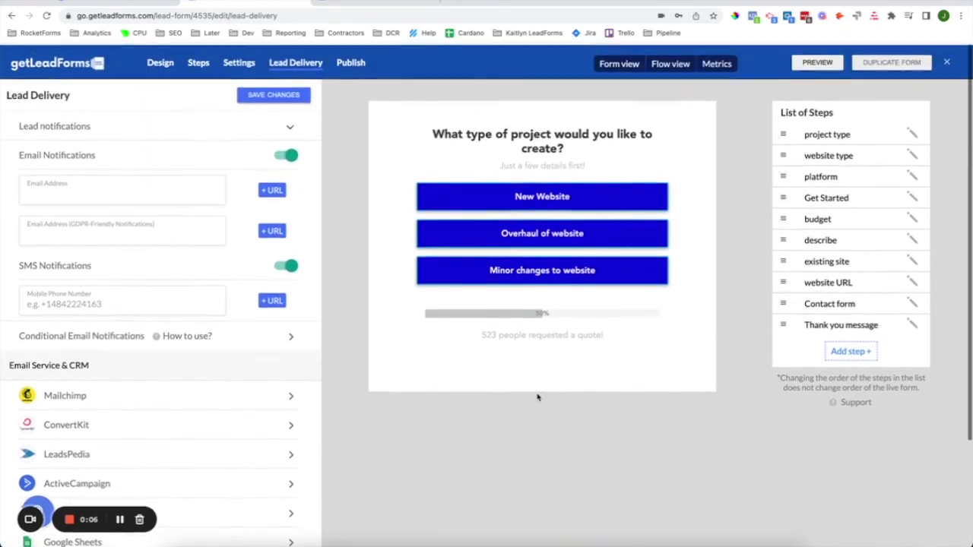
left_click(352, 64)
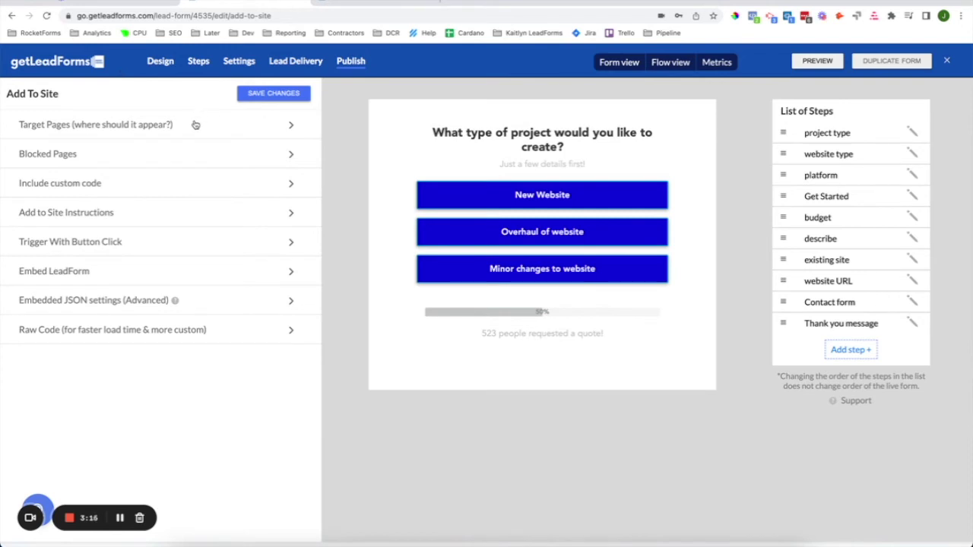
left_click(194, 125)
left_click(271, 183)
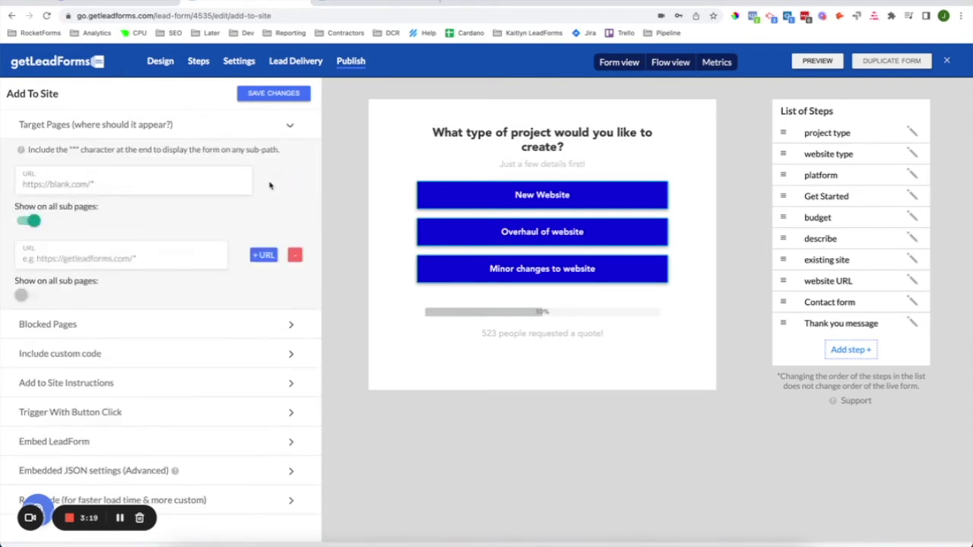
left_click(293, 256)
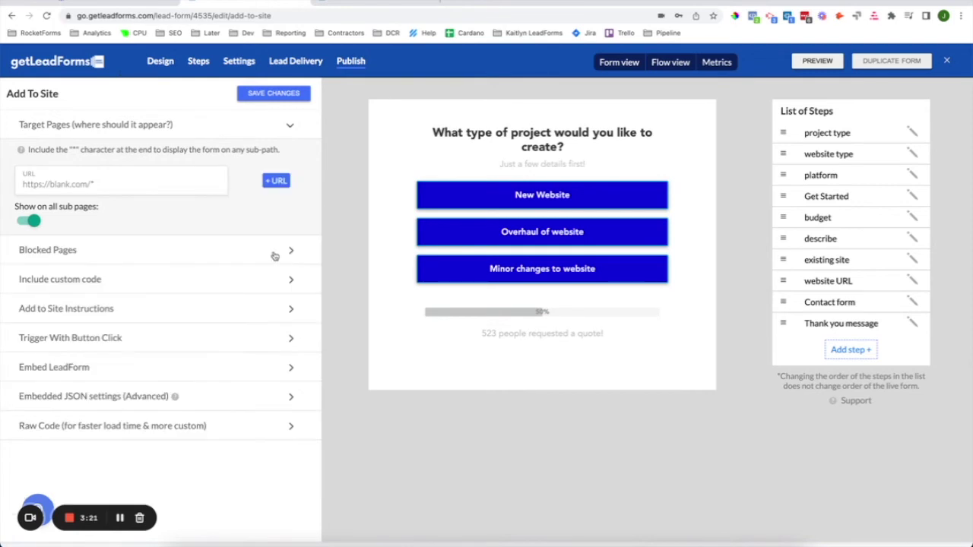
left_click(291, 130)
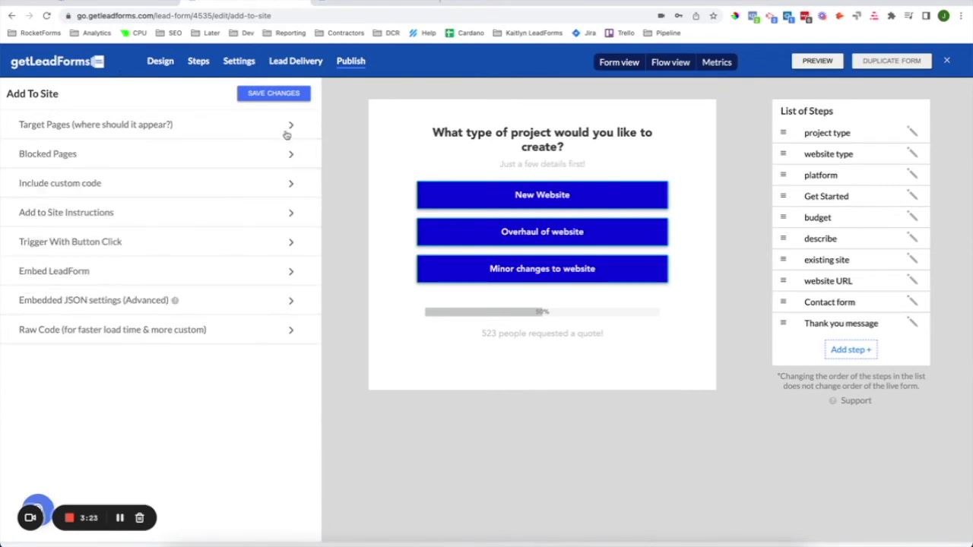
left_click(255, 156)
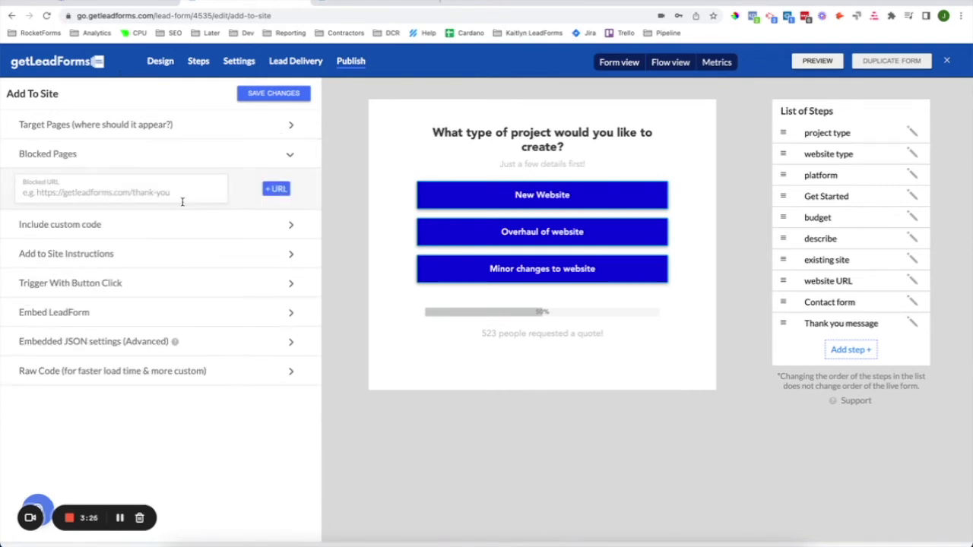
left_click(289, 156)
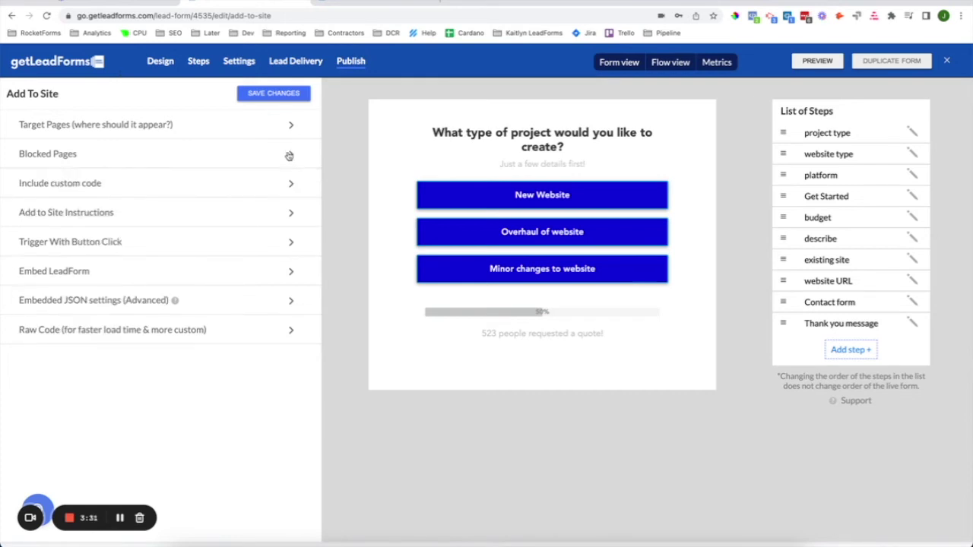
Copy the LeadForms Pixel code from the form's Add to Site Instructions.
left_click(87, 215)
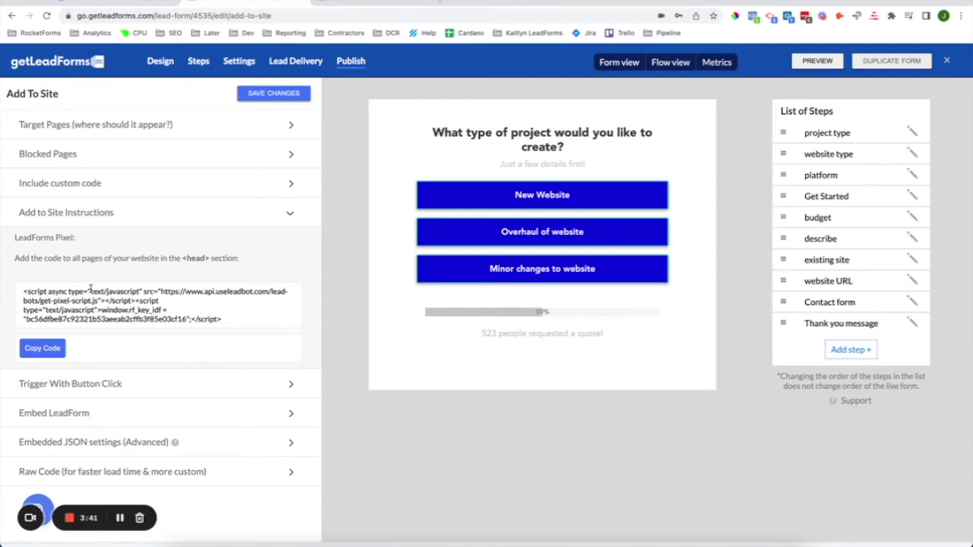
left_click(46, 350)
left_click(289, 215)
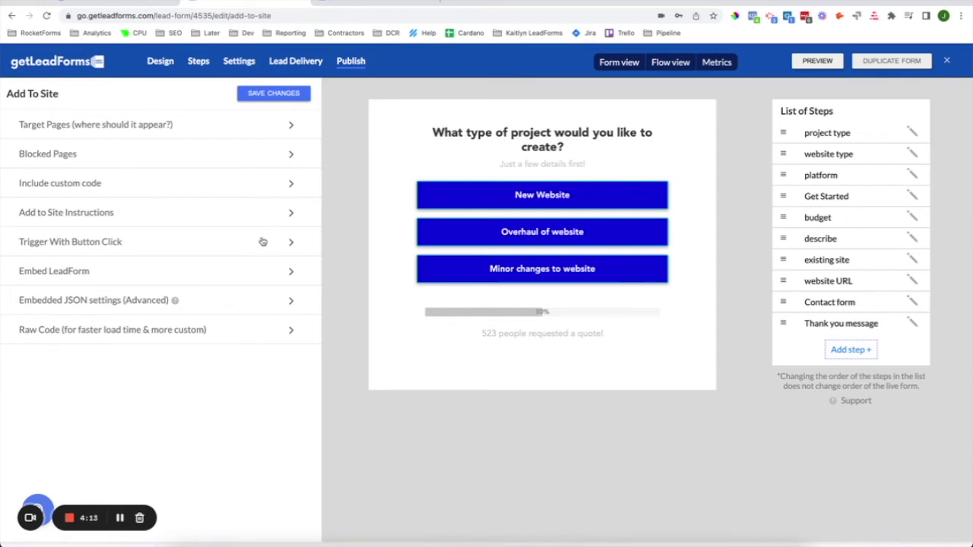
Review the publishing options for triggering with a button click, embedding the LeadForm and using raw code.
left_click(263, 242)
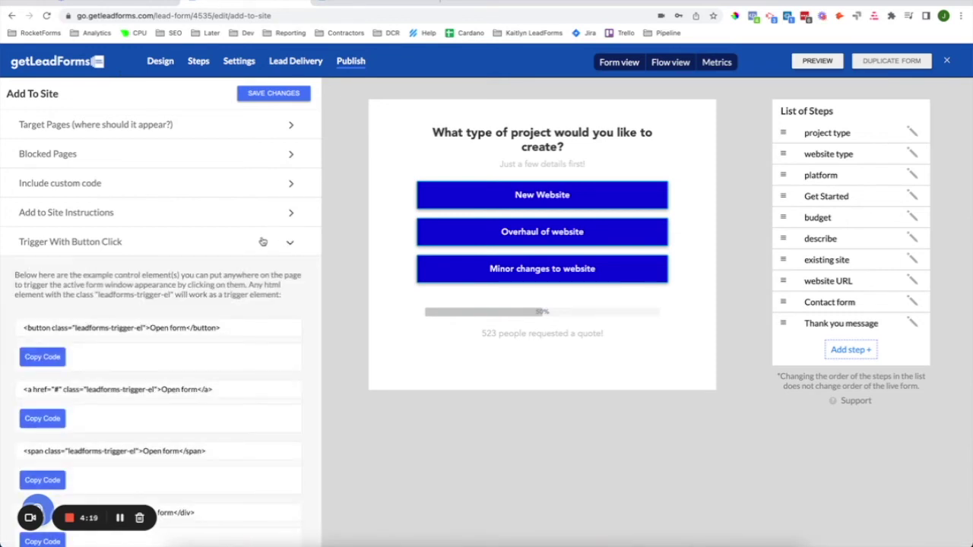
left_click(262, 242)
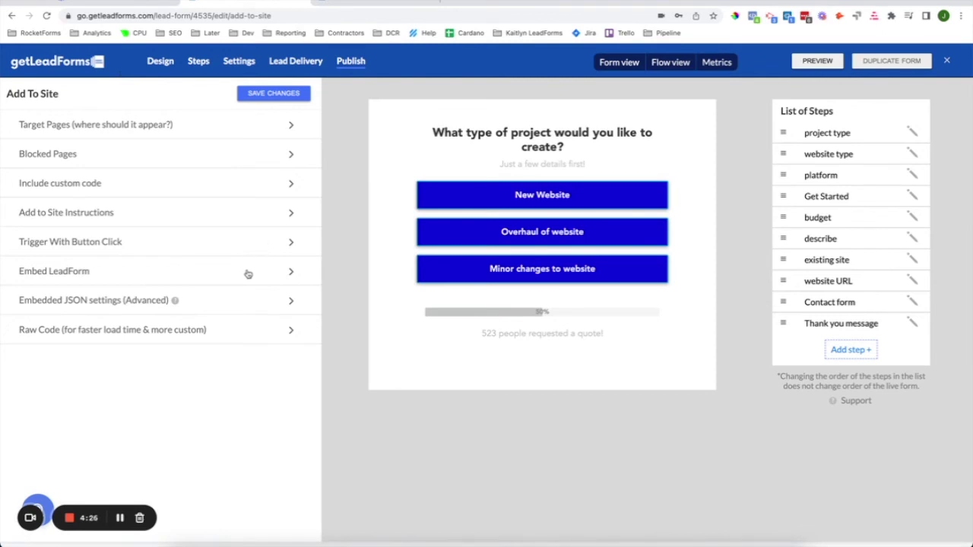
left_click(248, 273)
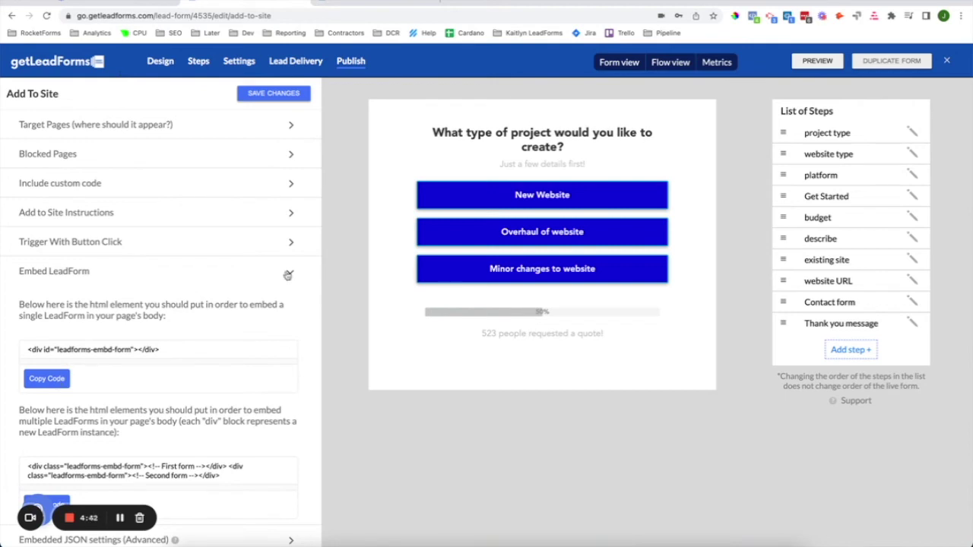
left_click(289, 273)
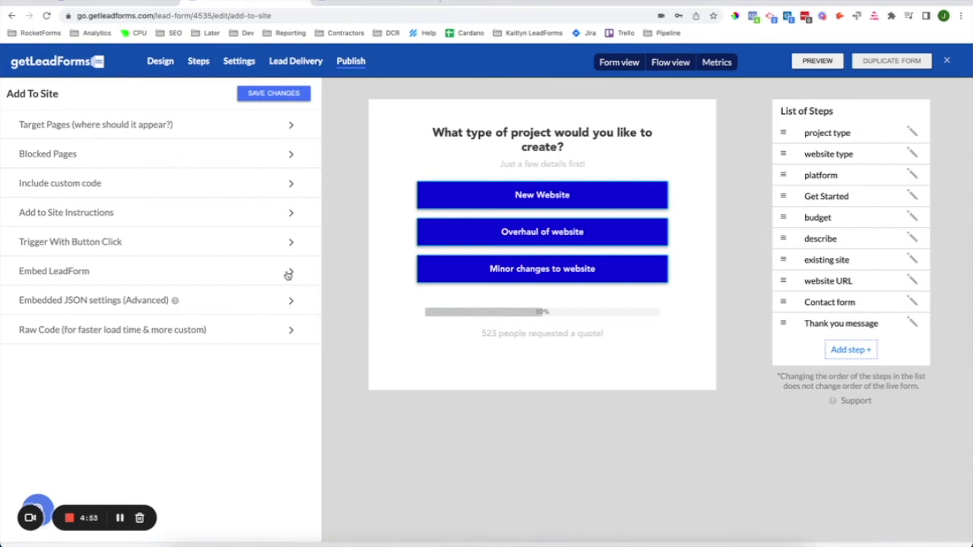
left_click(266, 331)
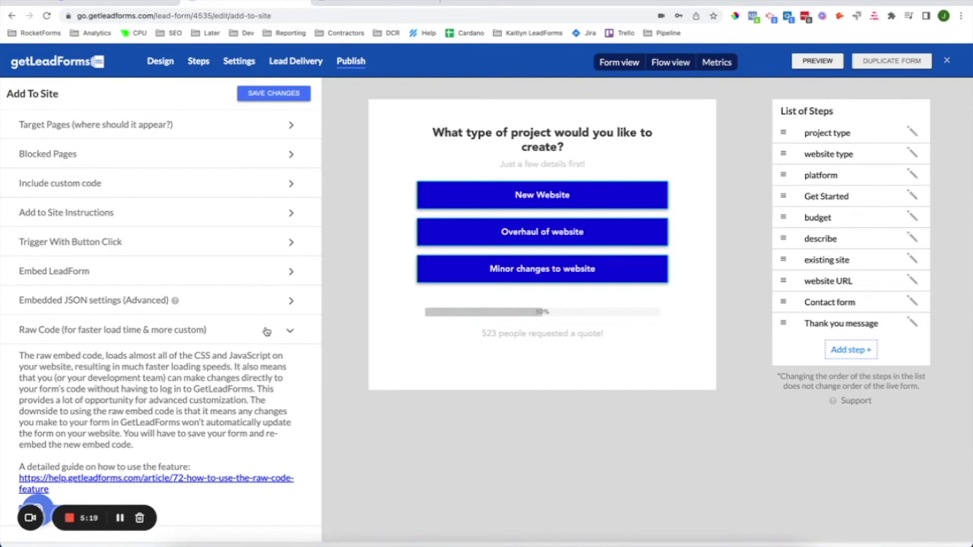
left_click(209, 334)
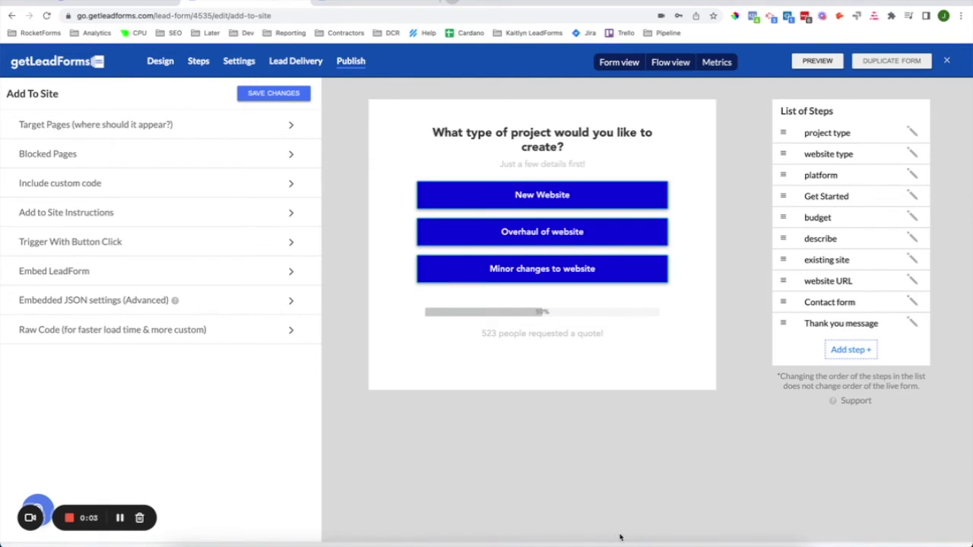
Examine the Pest Control New form's analytics, including sessions, traffic sources, devices, cities and countries.
left_click(411, 2)
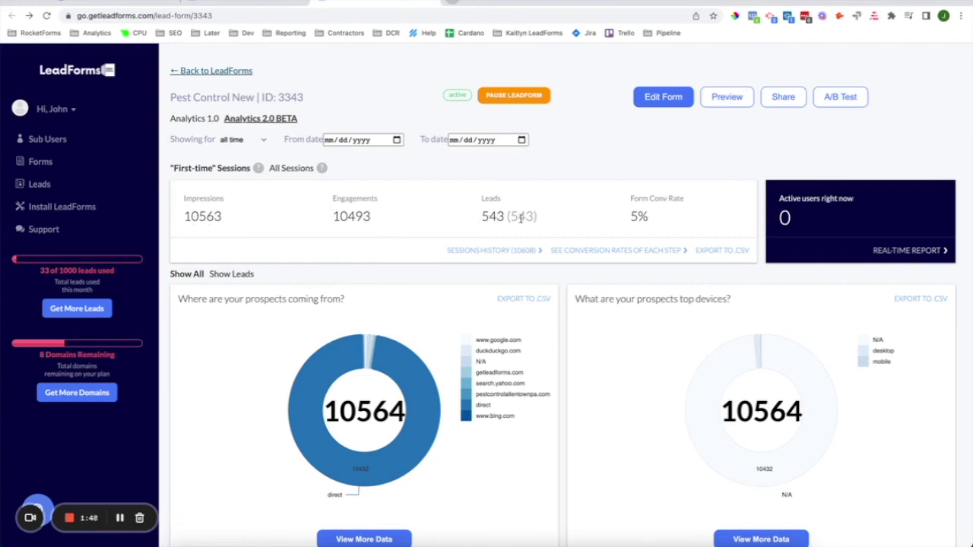
scroll(645, 223, "down", 1)
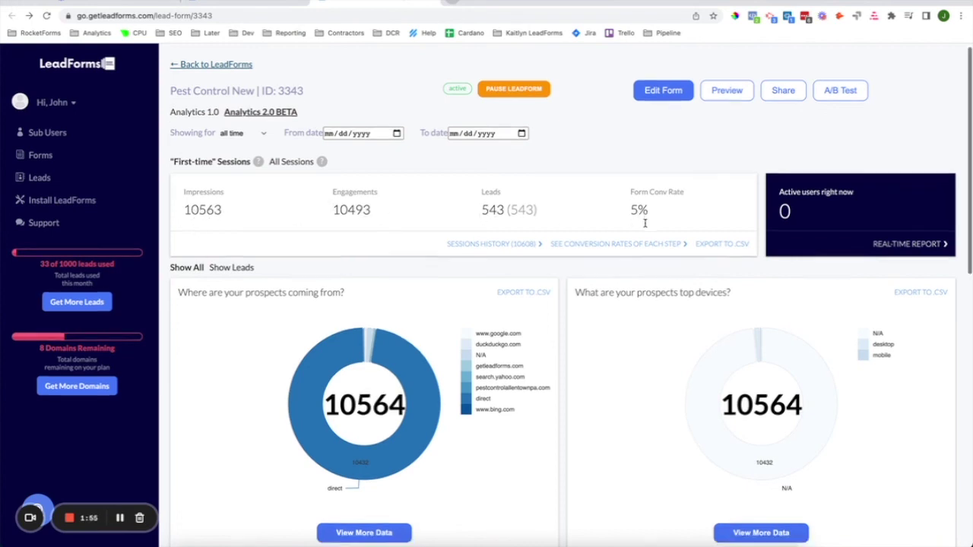
scroll(645, 222, "down", 4)
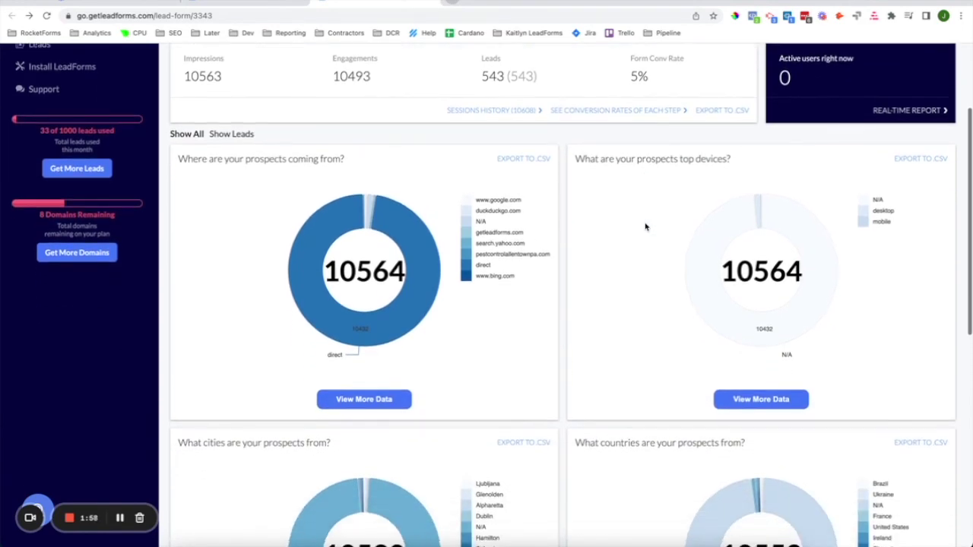
scroll(619, 271, "down", 1)
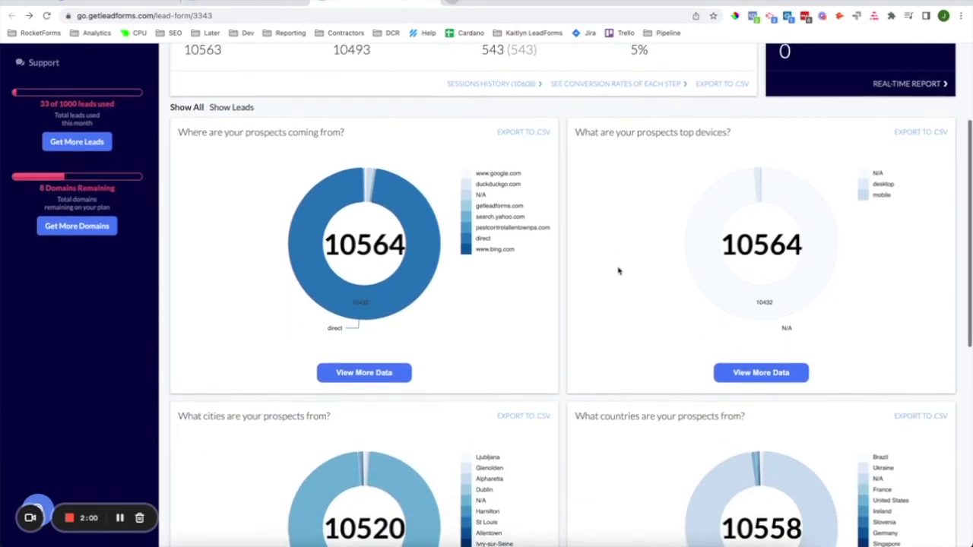
scroll(618, 271, "down", 4)
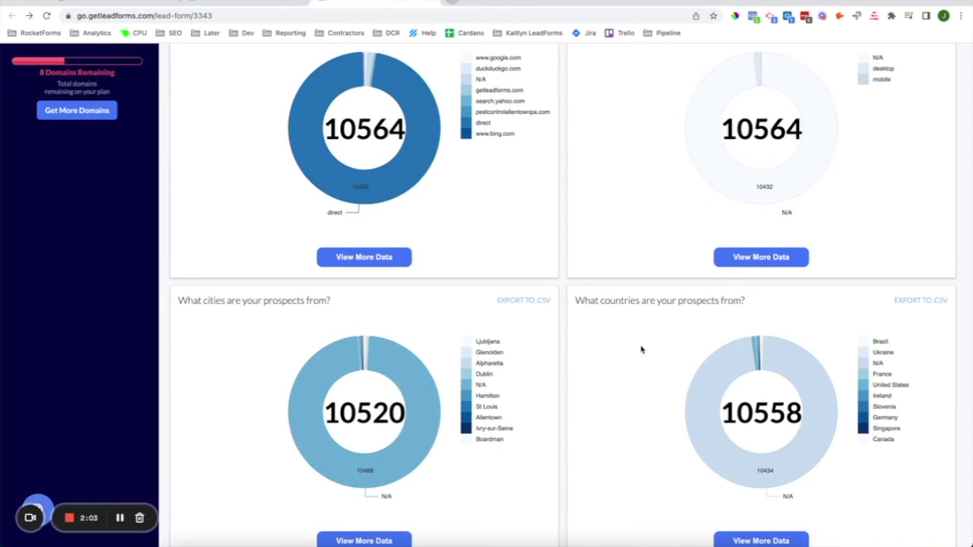
scroll(641, 350, "down", 1)
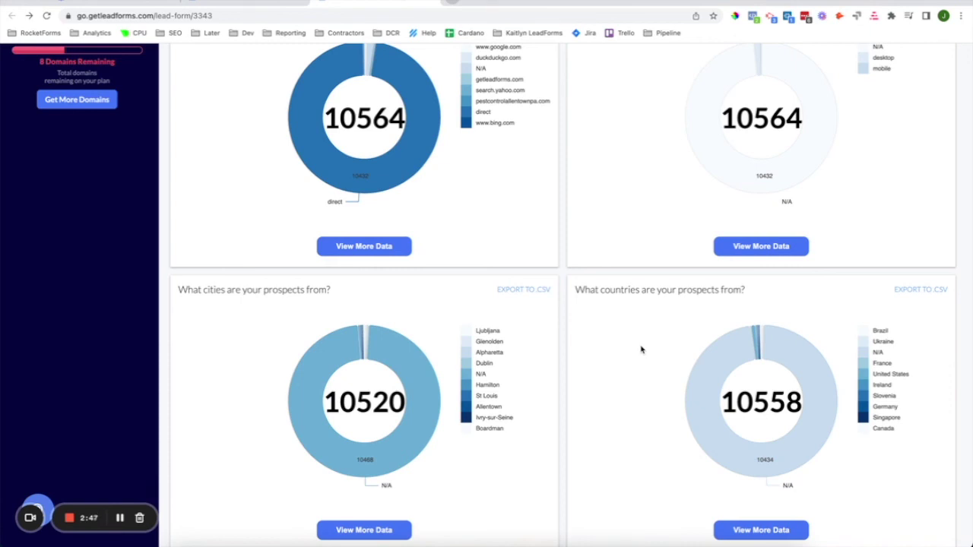
scroll(641, 350, "up", 15)
Open the Pest Control New form for editing and examine the metrics of each step.
left_click(662, 100)
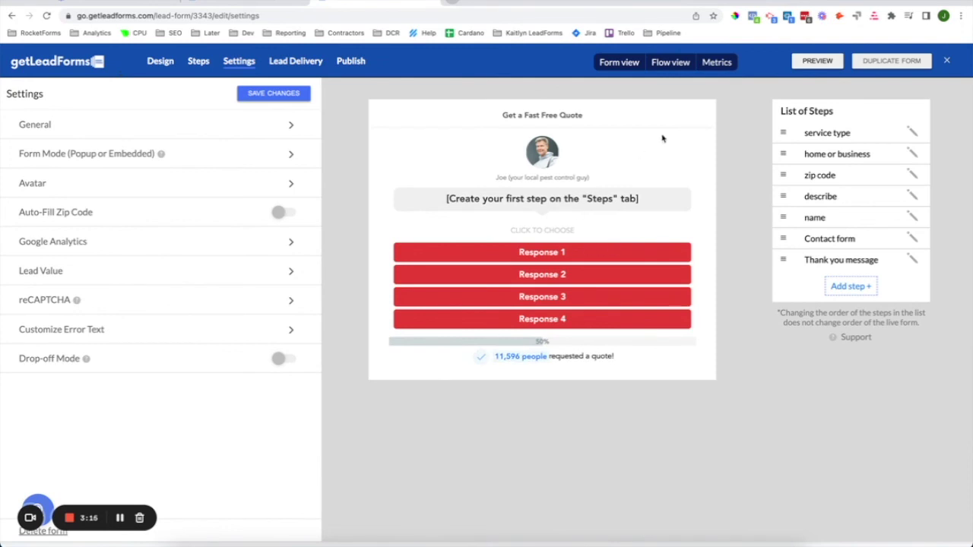
left_click(724, 67)
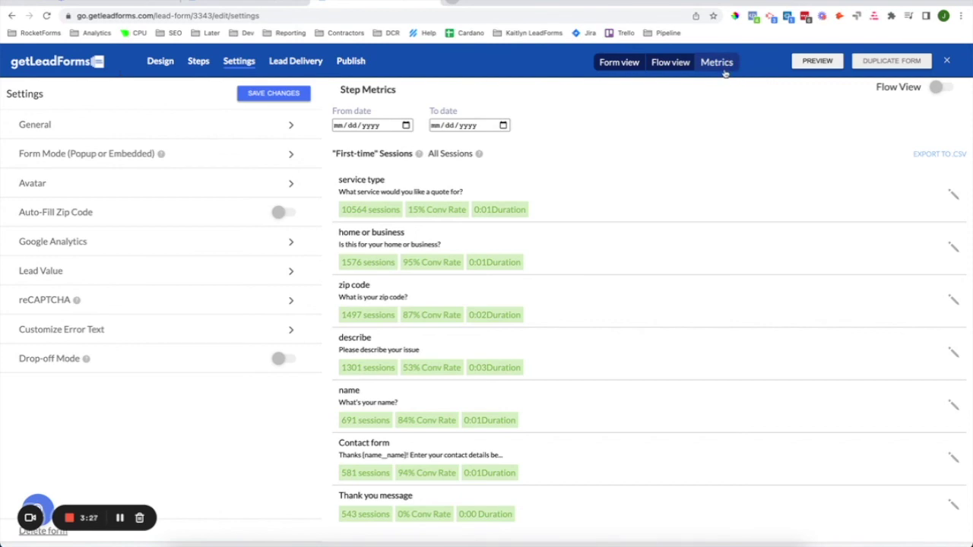
scroll(701, 349, "down", 1)
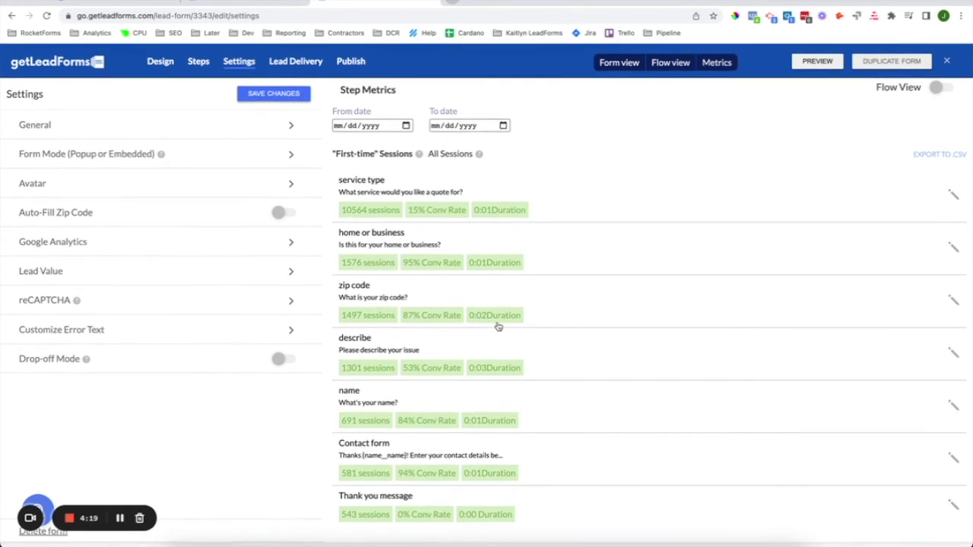
Leave the form editor to view the Pest Control New form's A/B Testing page, and open the support chat widget.
left_click(946, 60)
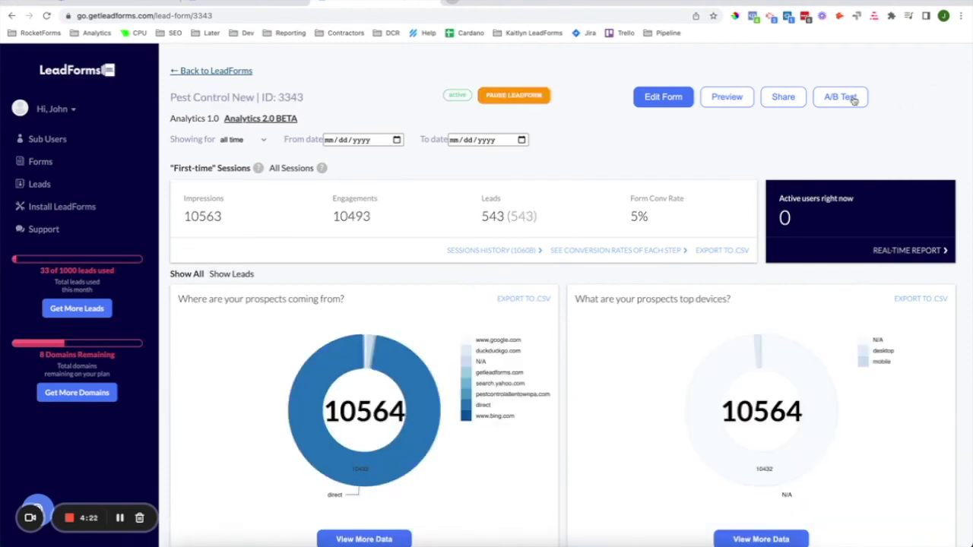
left_click(853, 100)
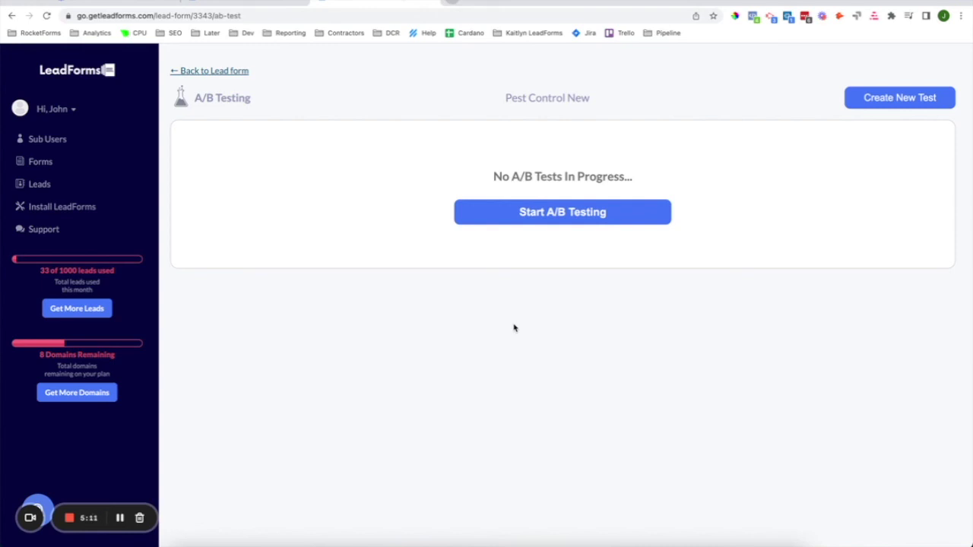
left_click(38, 504)
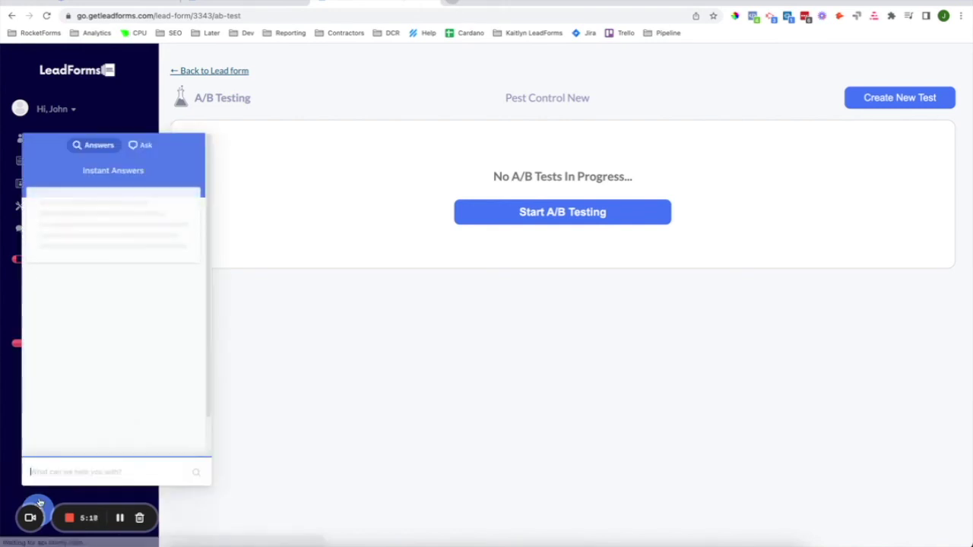